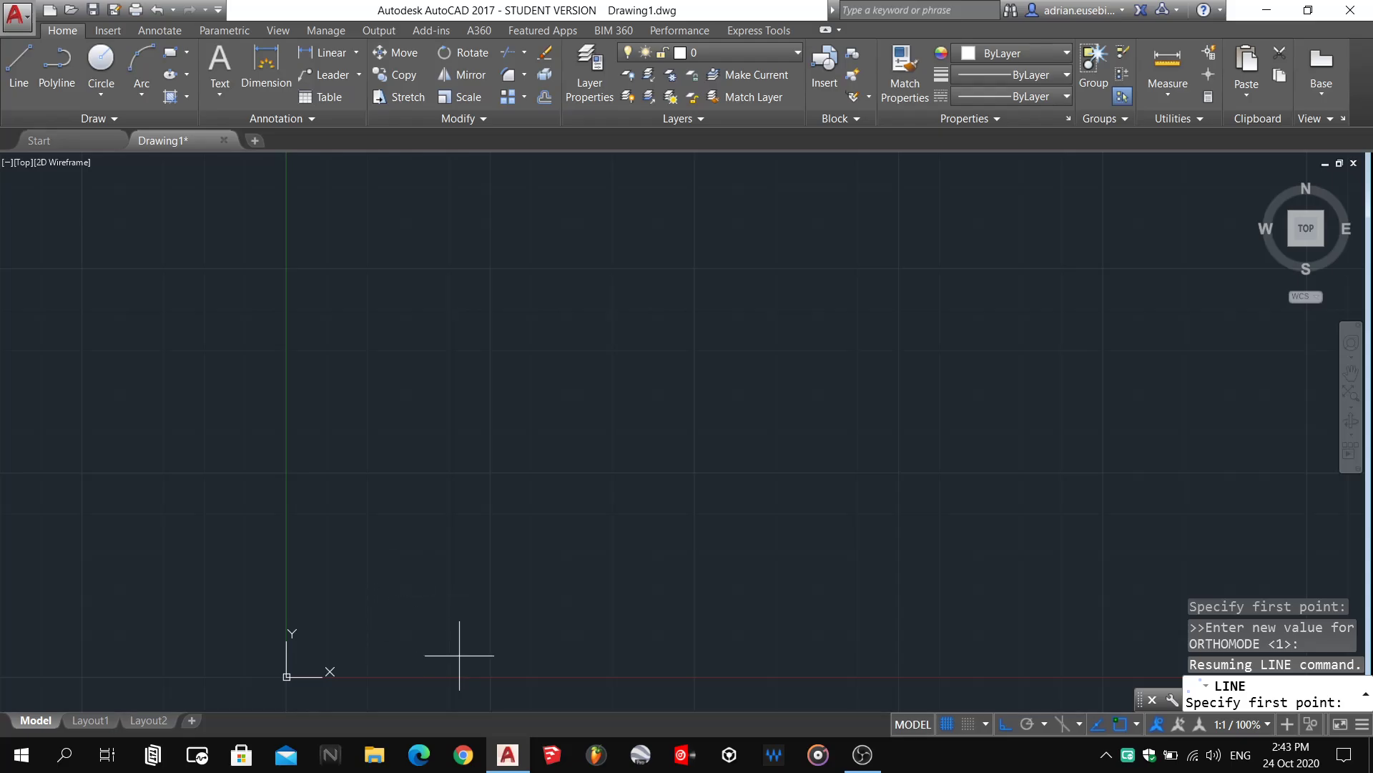
Cancel the unfinished line and undo it, leaving only the F3/F8 note.
key("Escape")
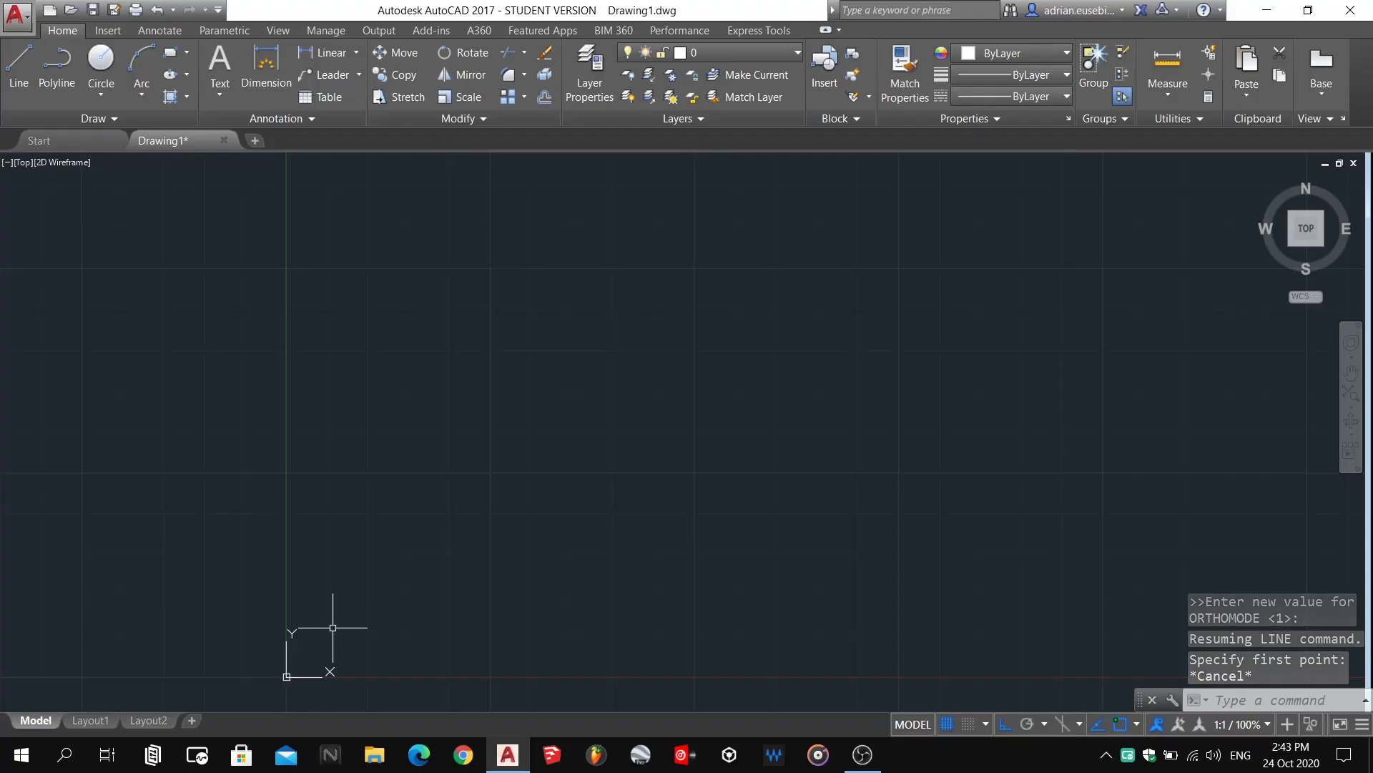
scroll(326, 639, "down", 2)
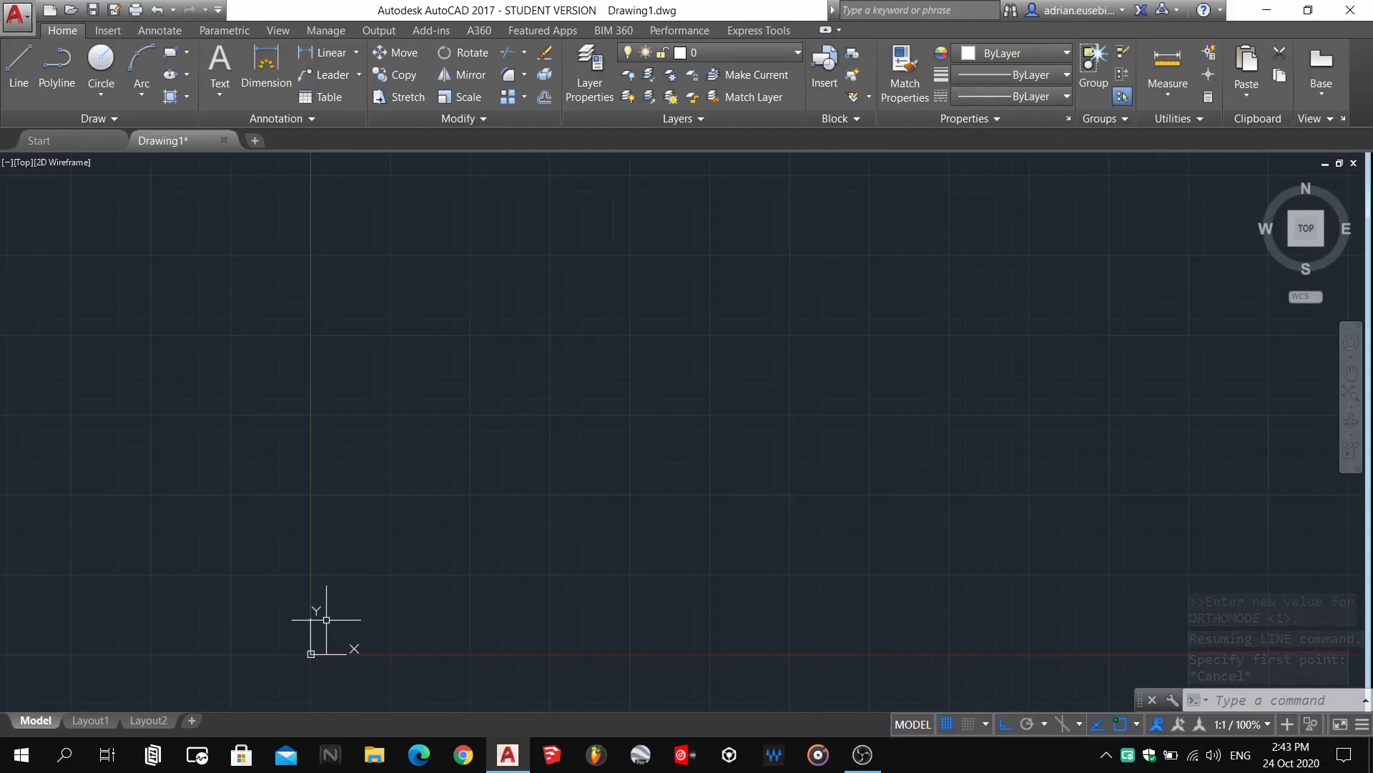
key("ctrl+z")
key("ctrl+z")
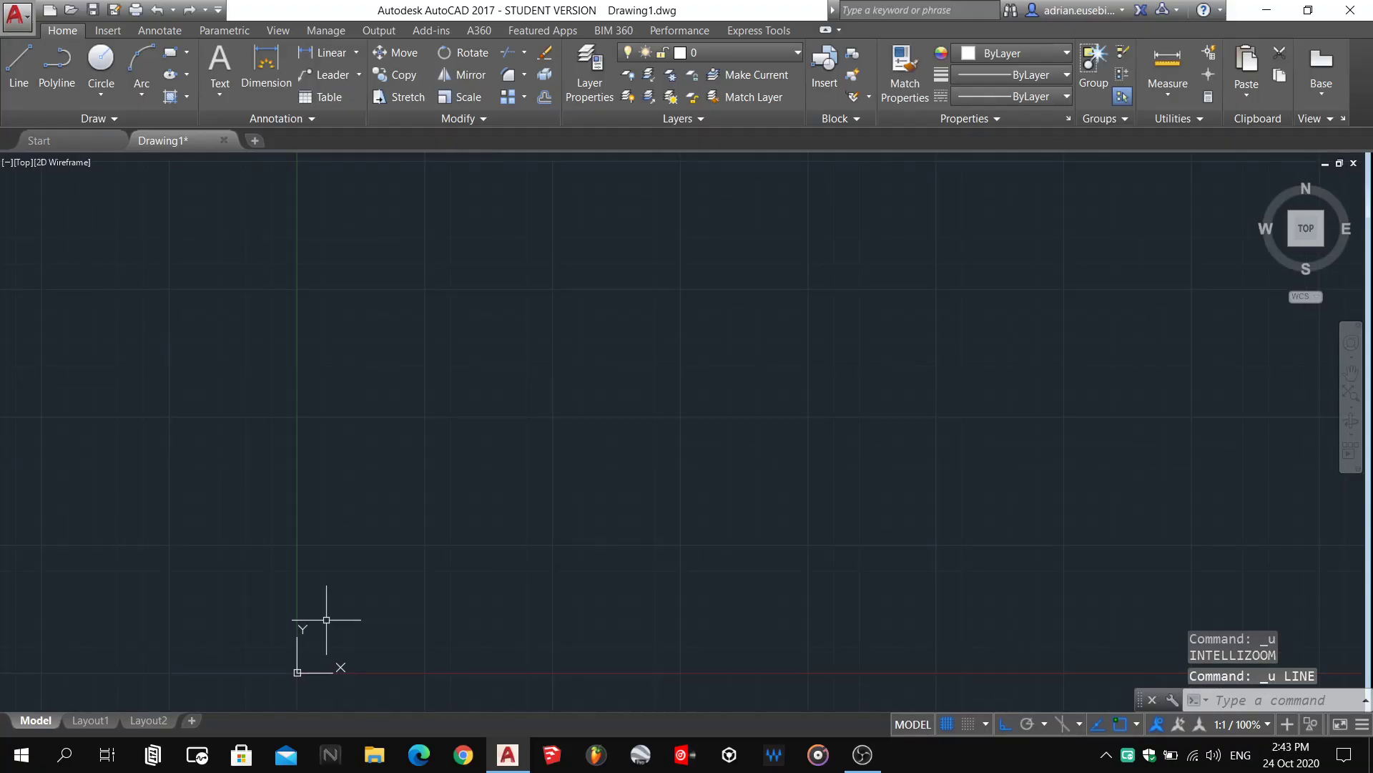
key("ctrl+z")
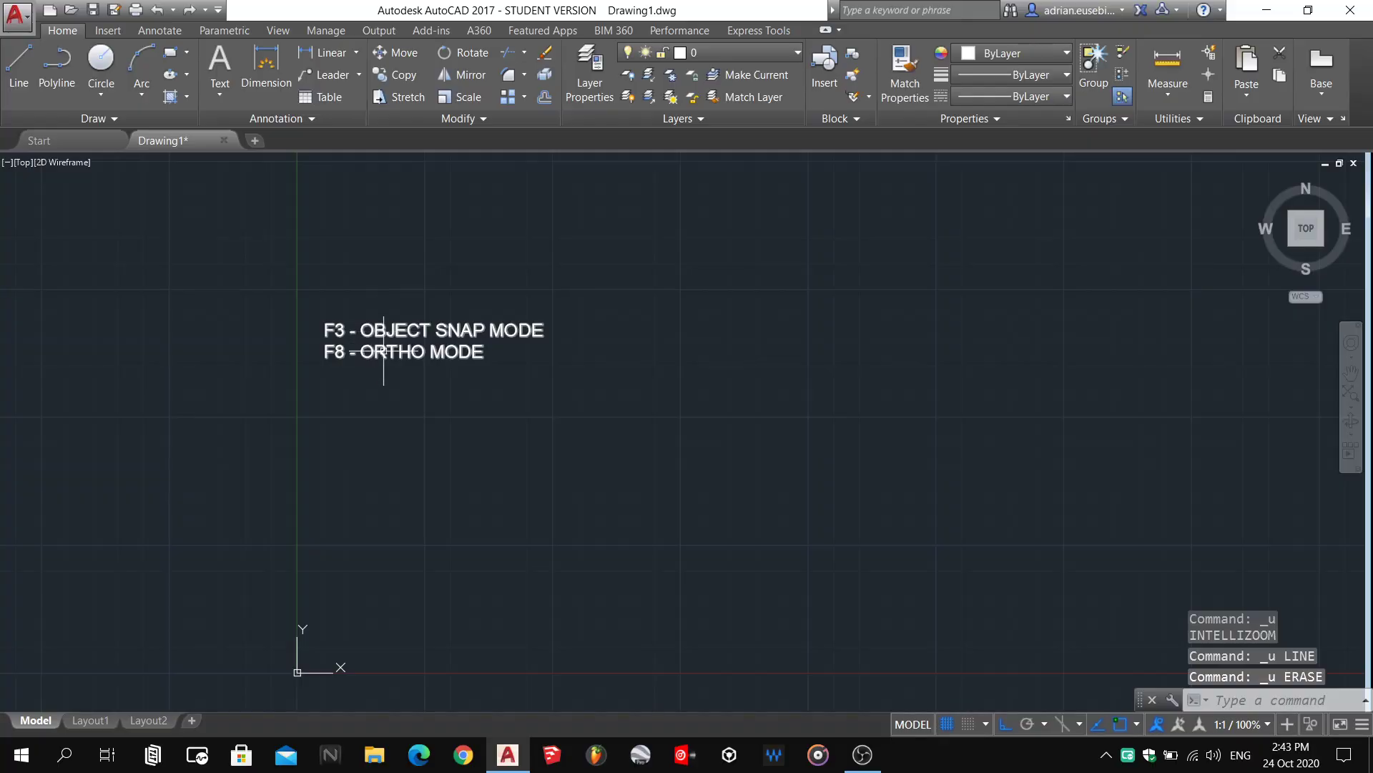
scroll(327, 650, "up", 2)
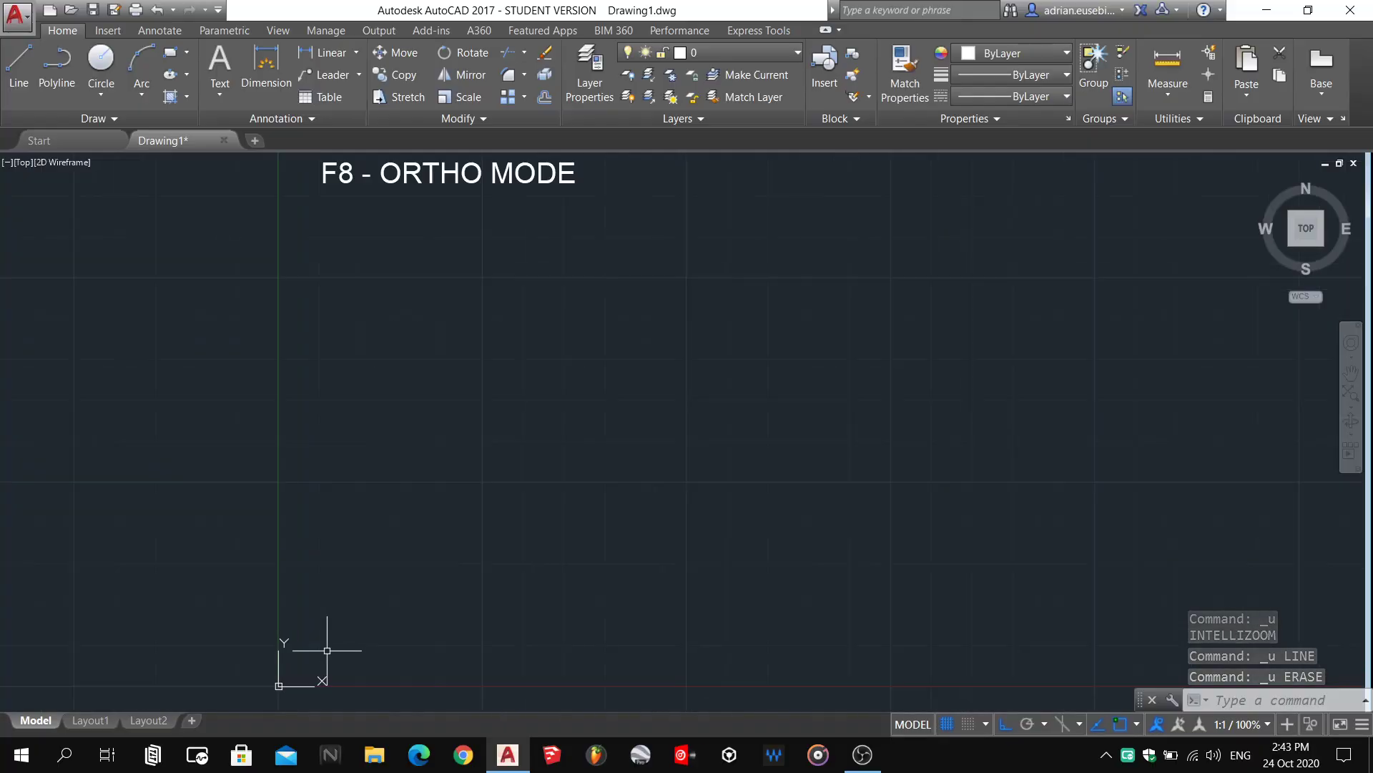
type("d")
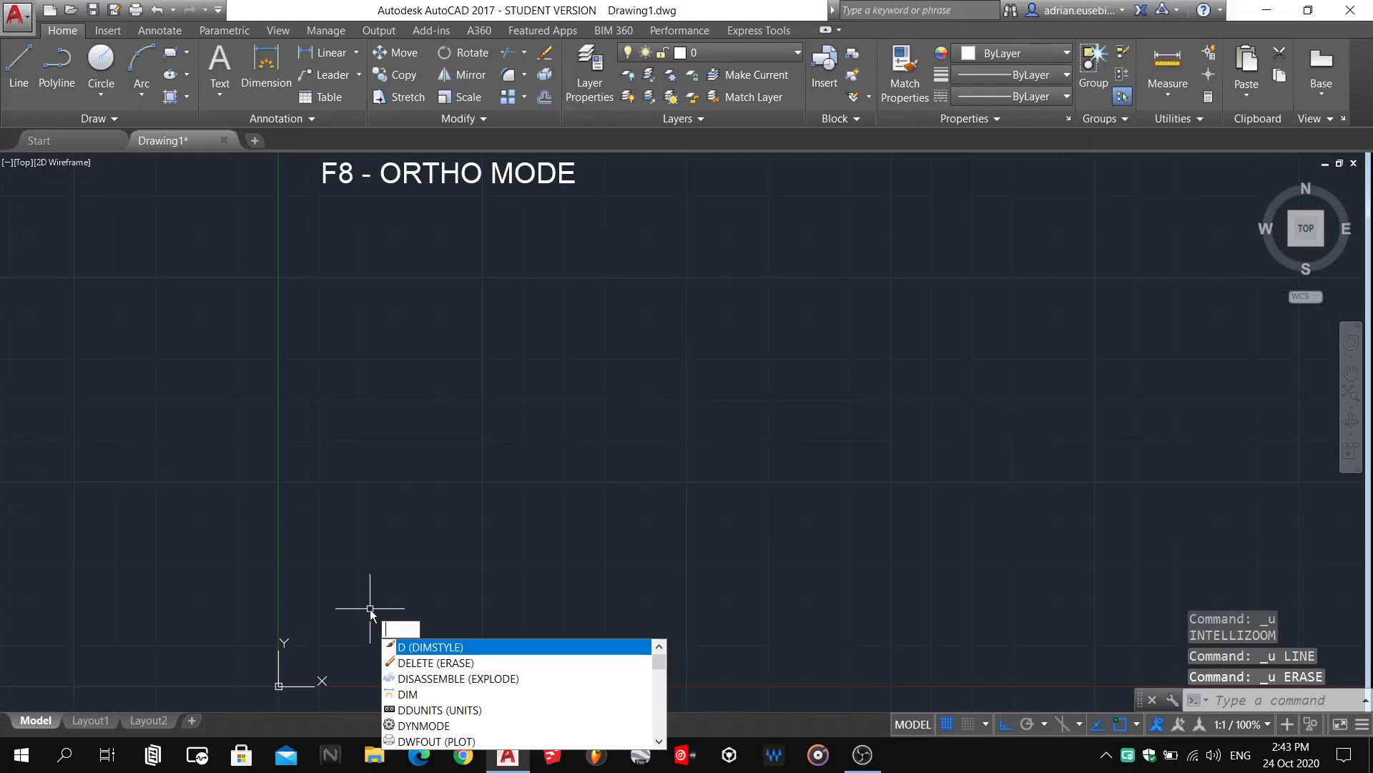
key("BackSpace")
left_click(326, 611)
scroll(323, 605, "down", 4)
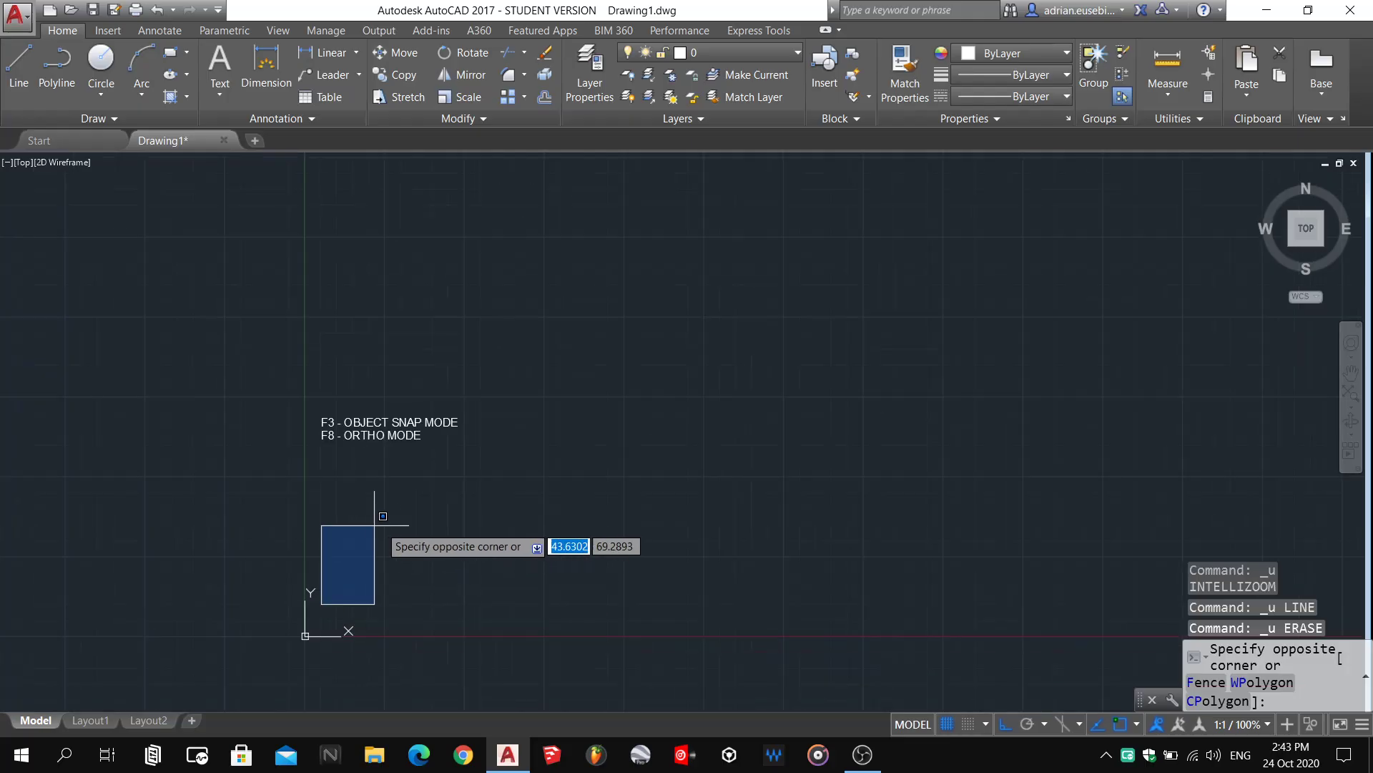
left_click(330, 547)
scroll(328, 565, "up", 2)
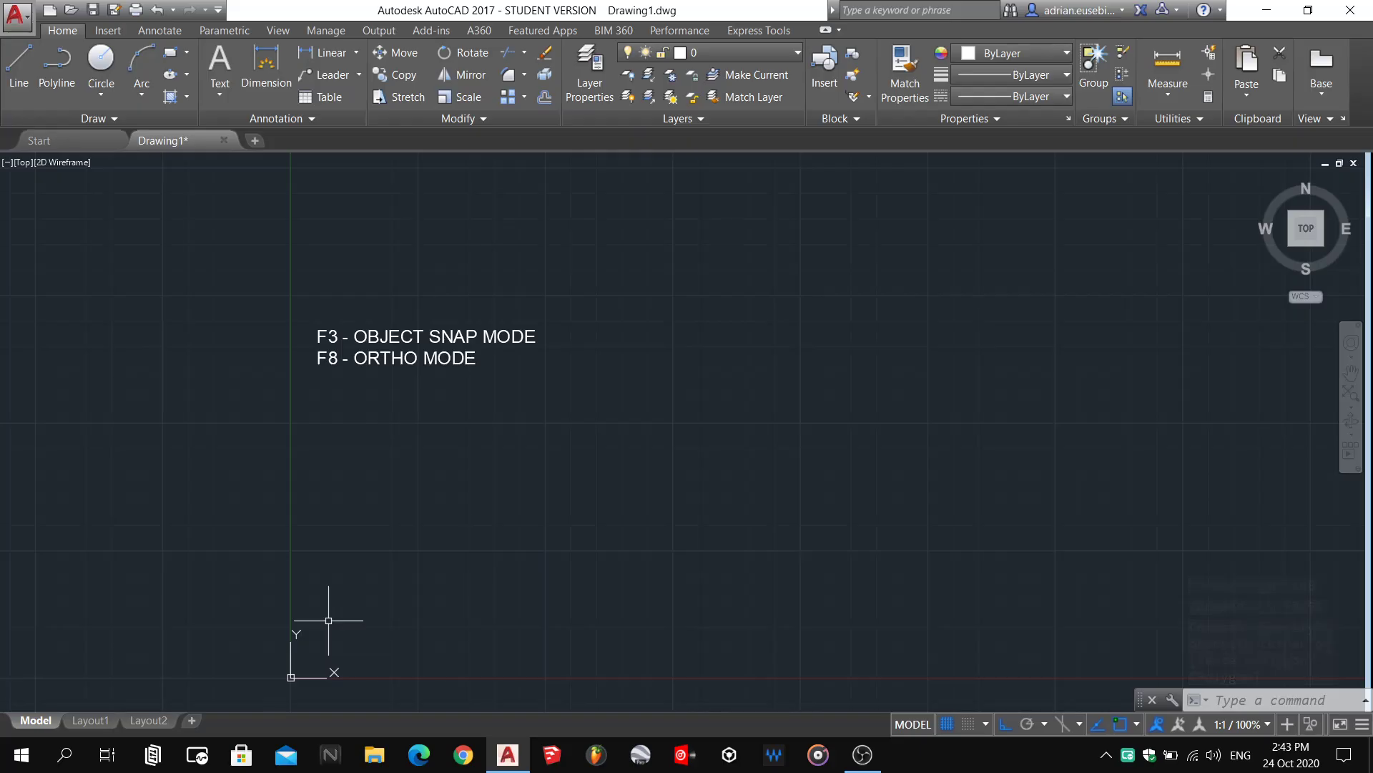
Turn Object Snap off with F3.
key("F3")
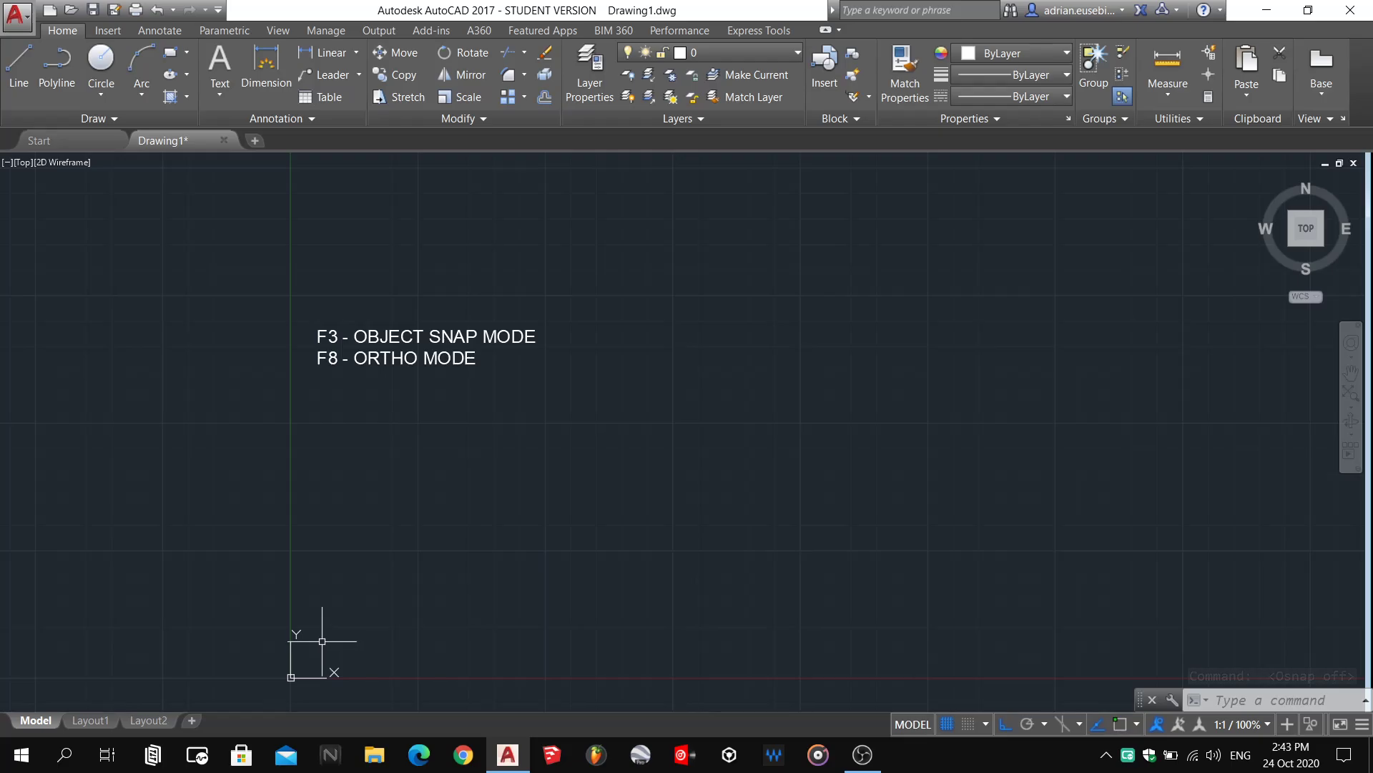
left_click(275, 270)
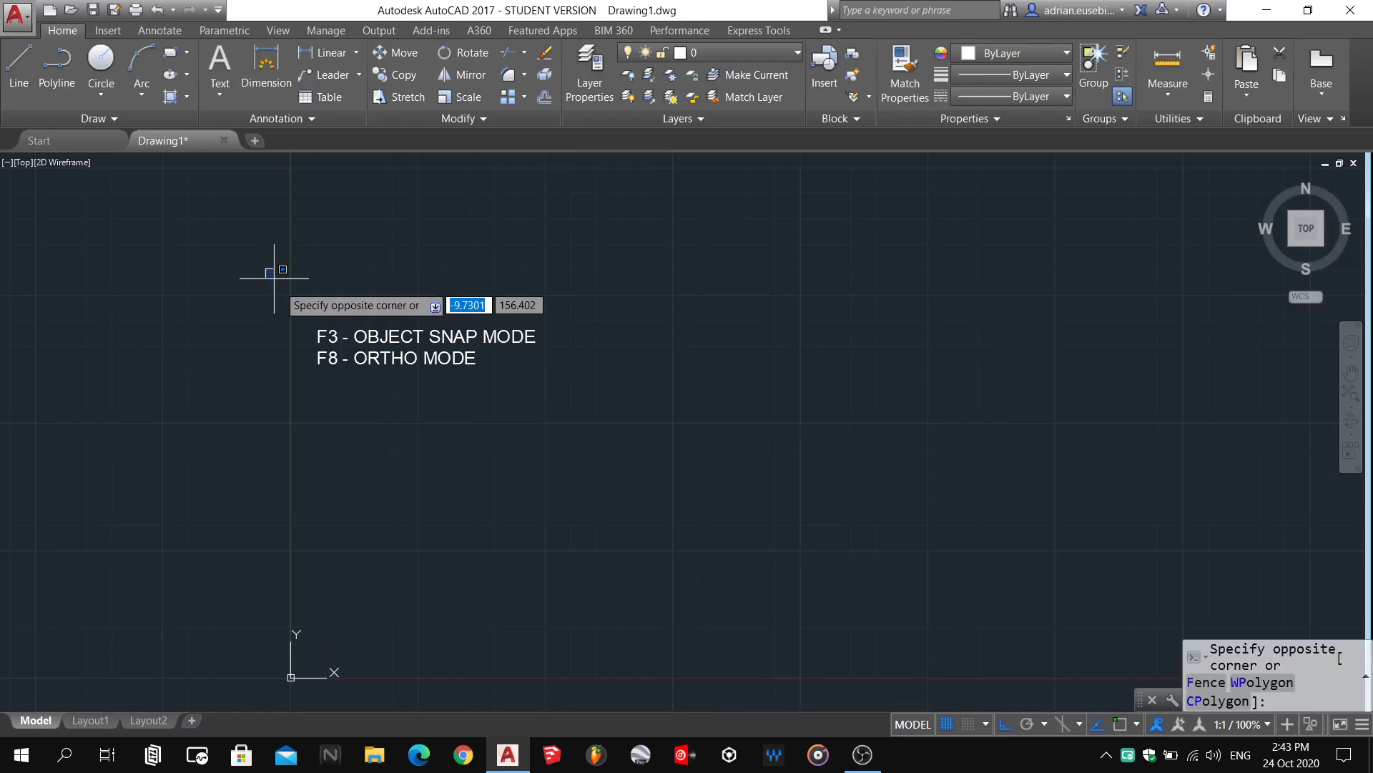
left_click(357, 448)
left_click(264, 291)
left_click(453, 453)
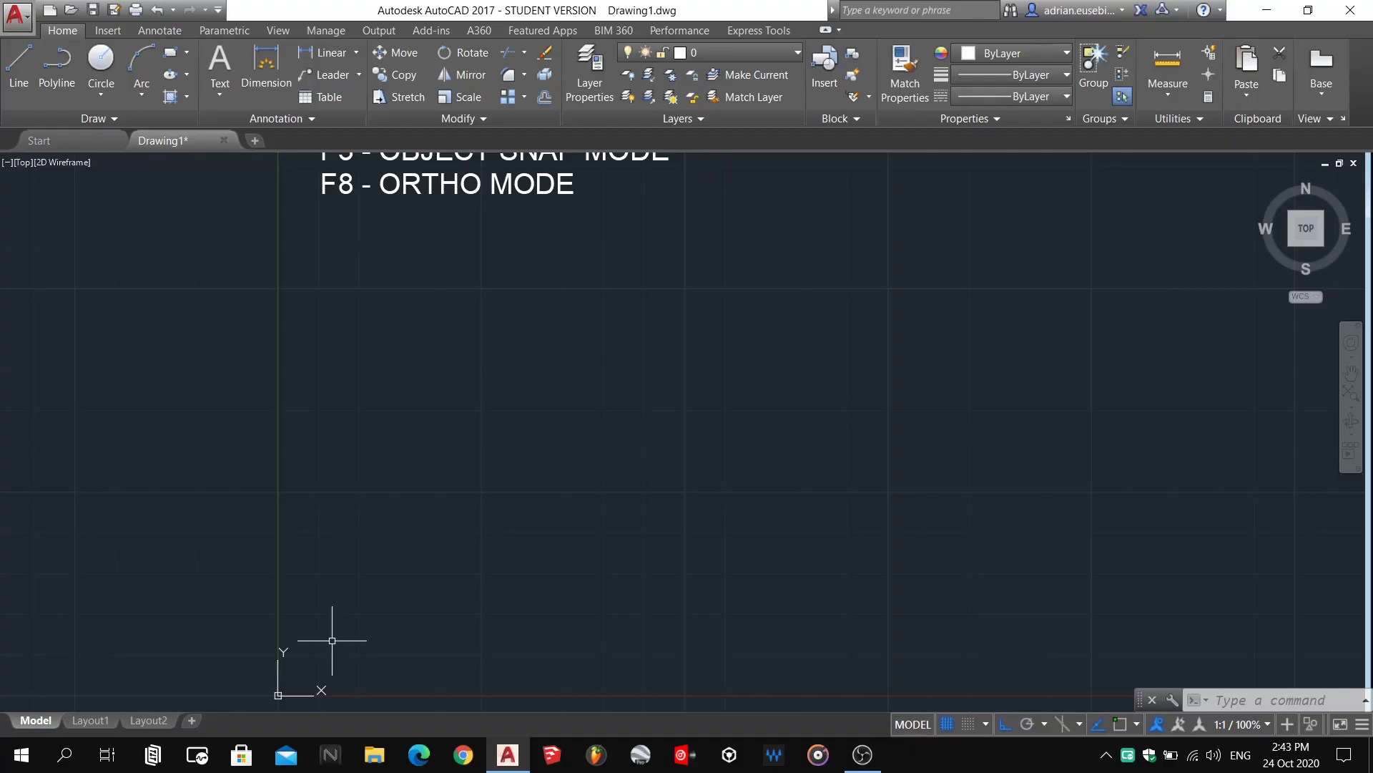
With ortho off, draw a closed triangle of three 30-unit sides below the note.
key("F8")
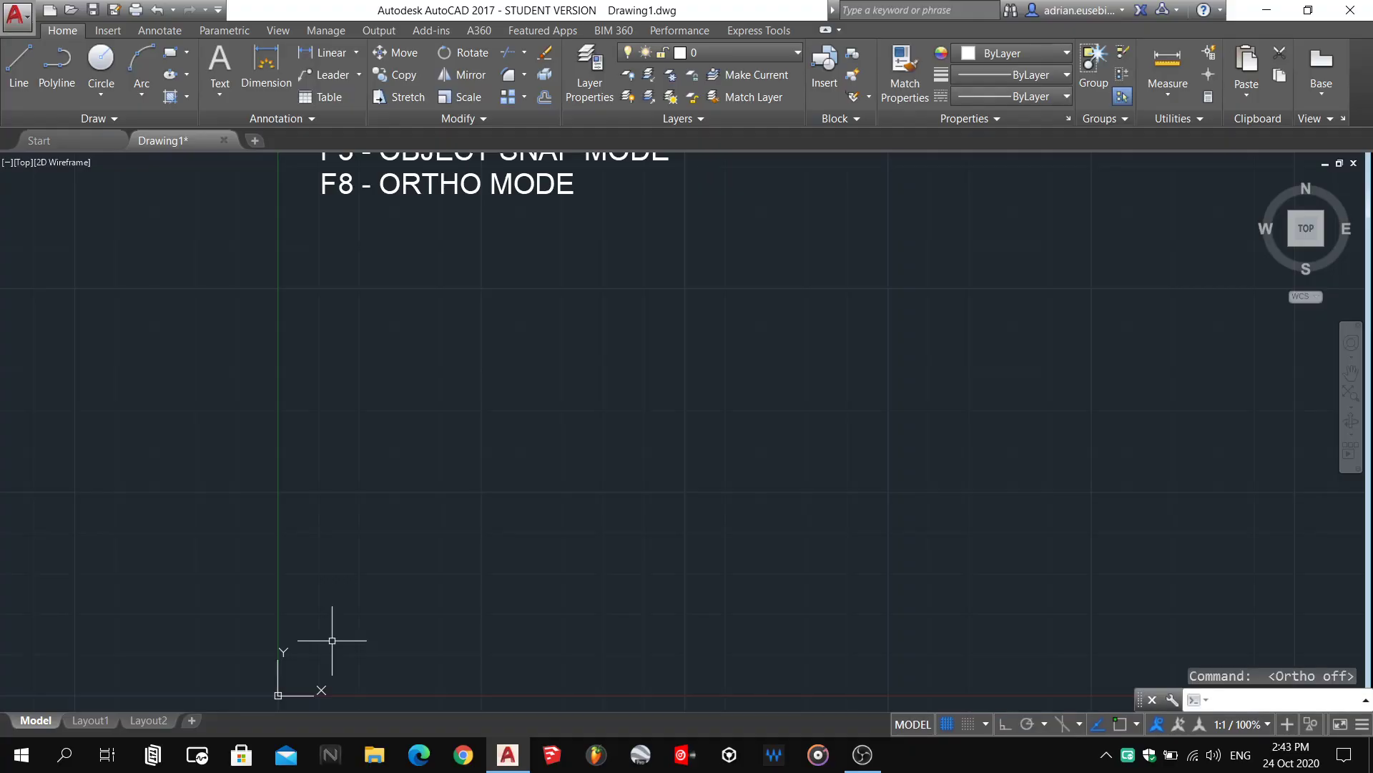
type("l")
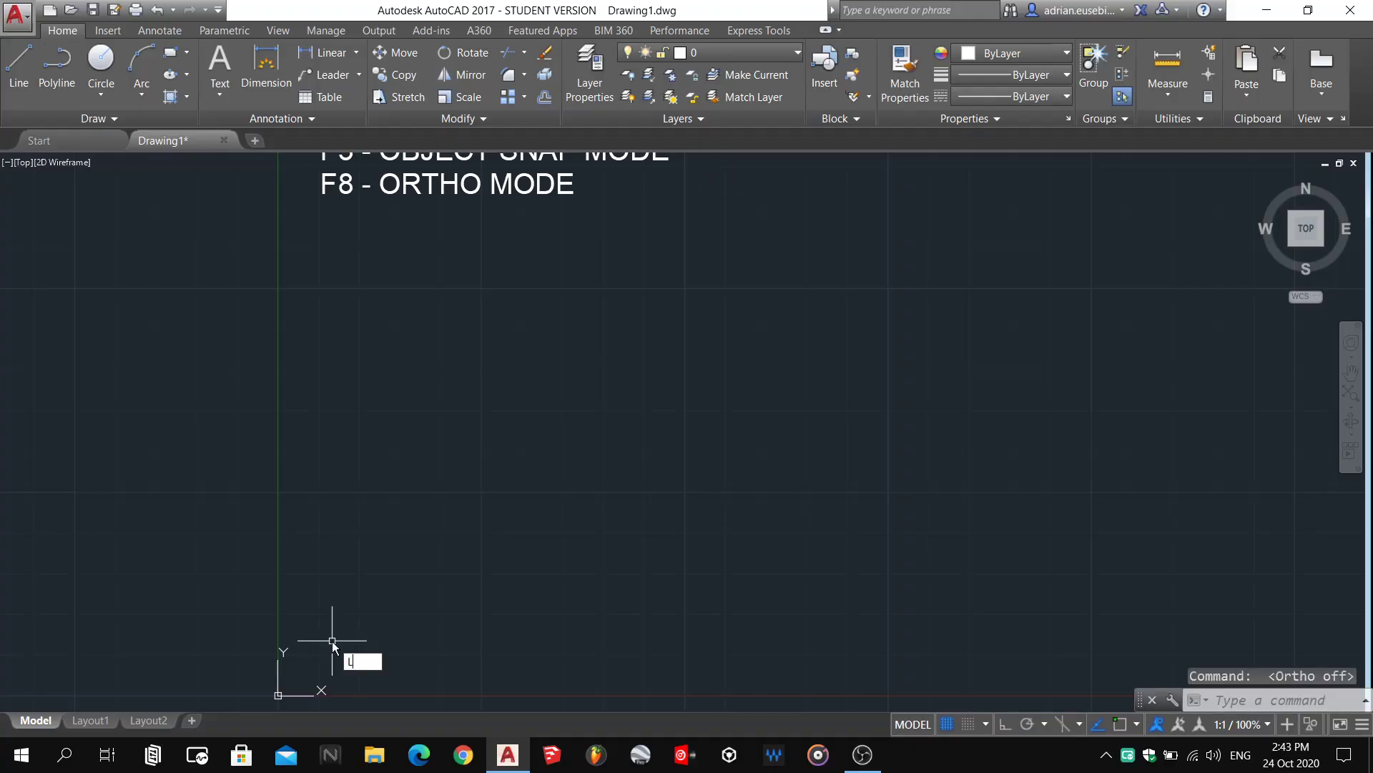
key("Return")
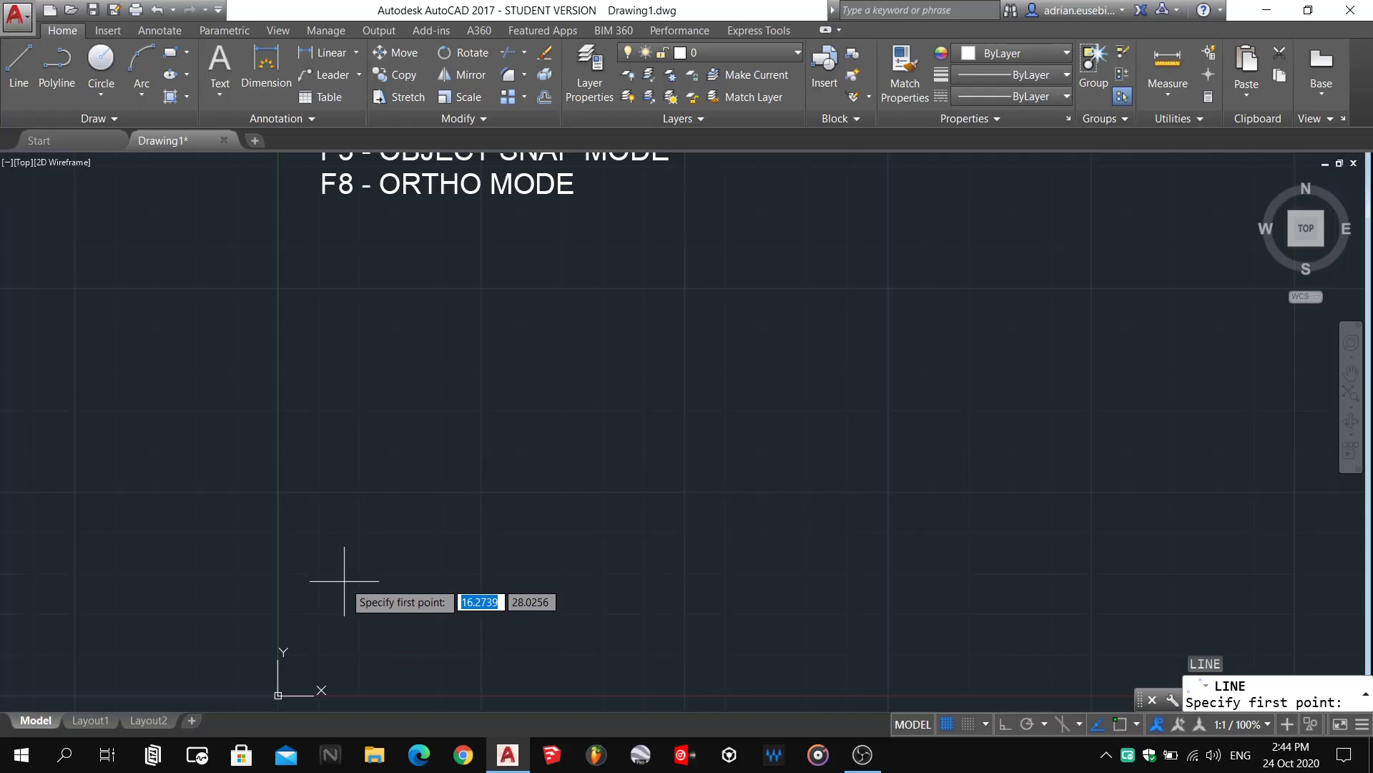
left_click(344, 581)
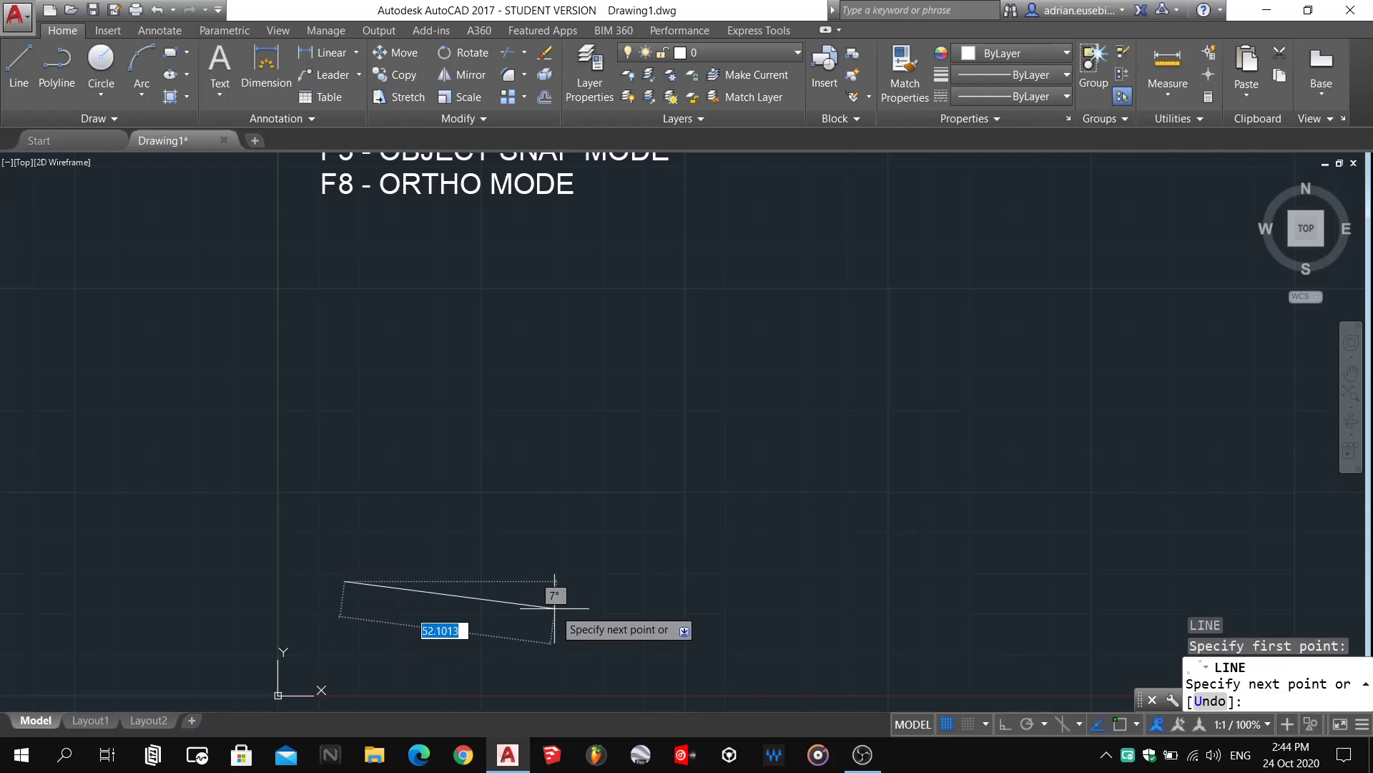
type("30")
key("Return")
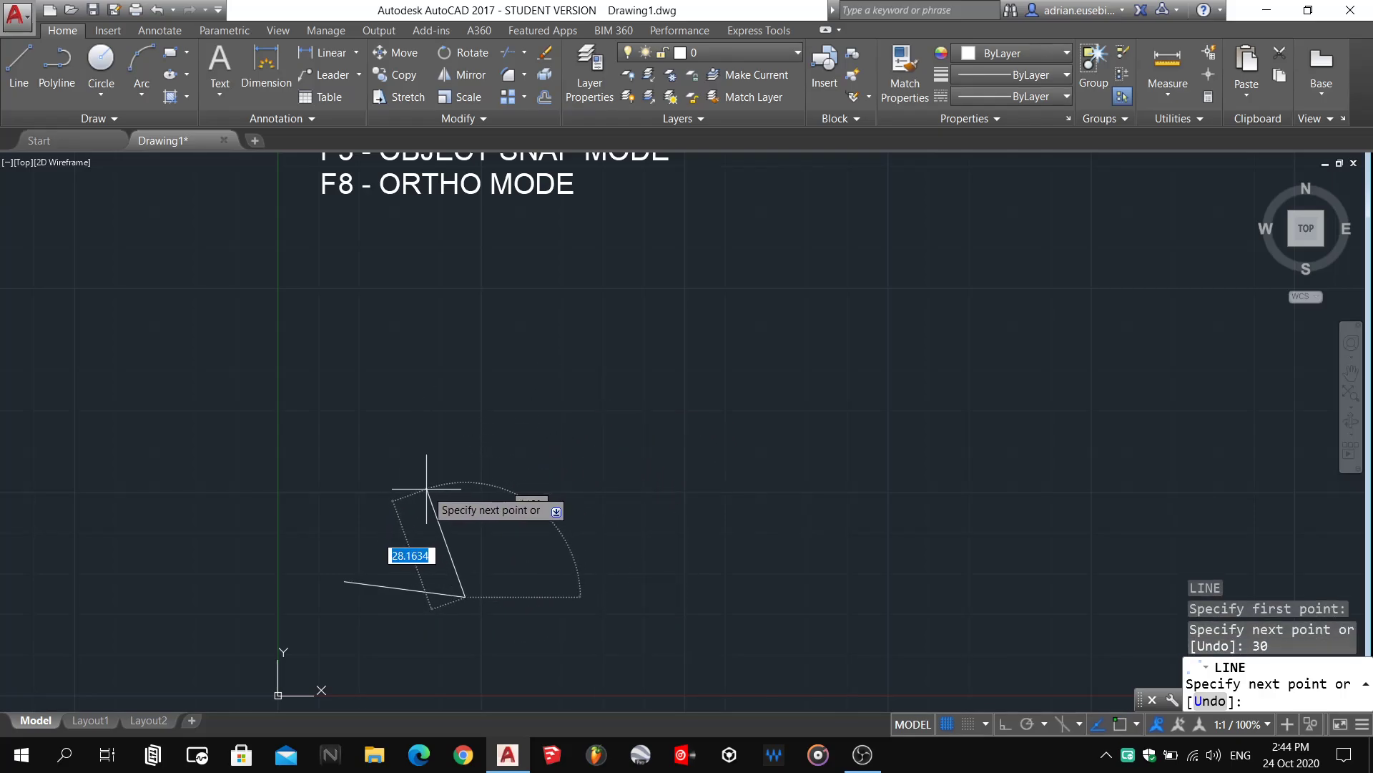
type("30")
key("Return")
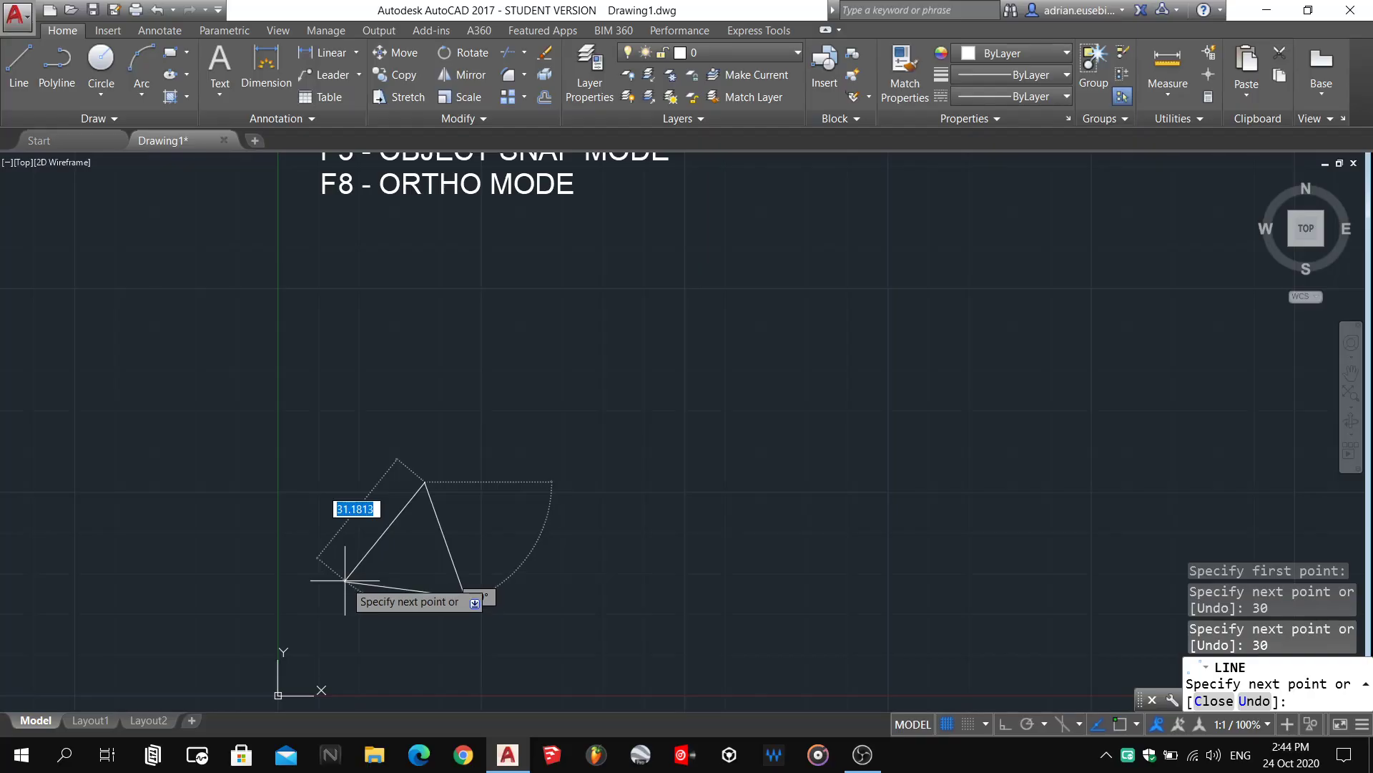
type("30")
key("Return")
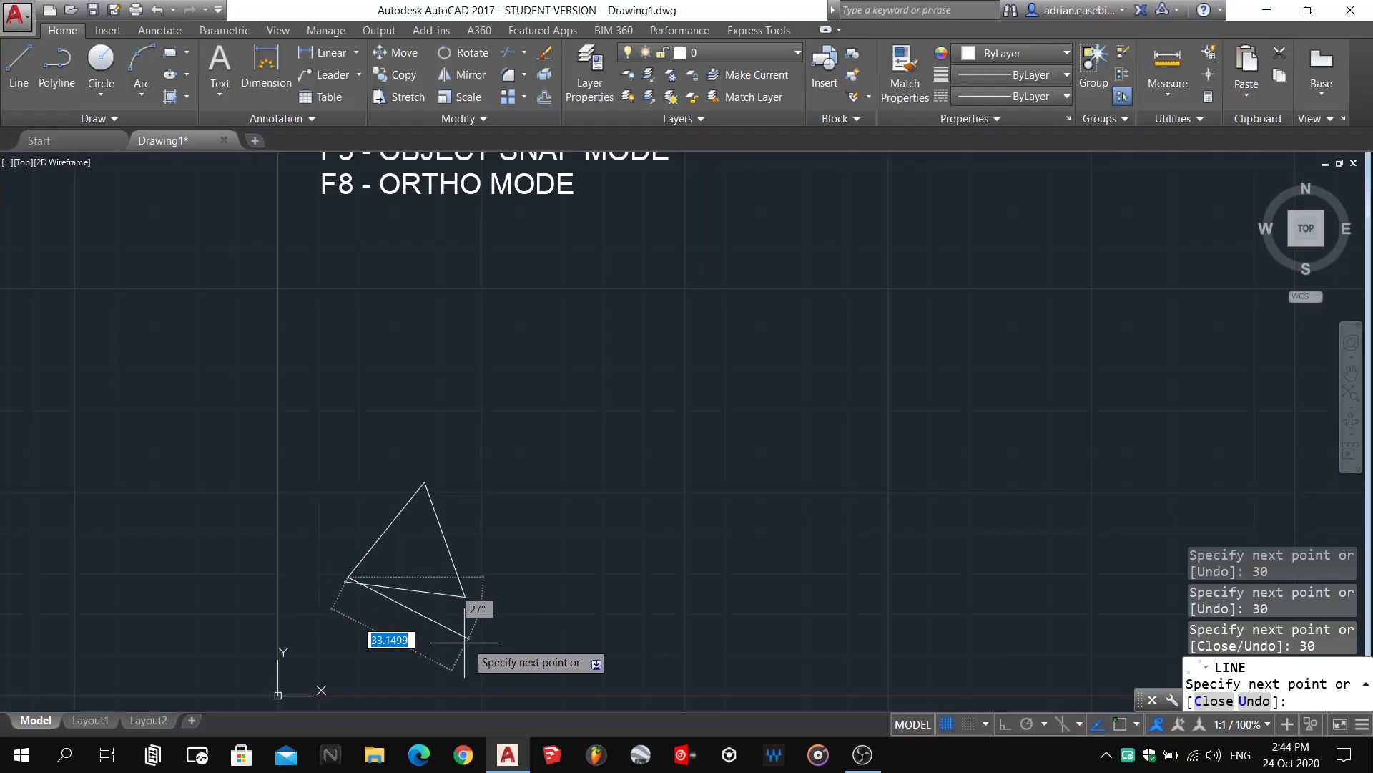
key("Return")
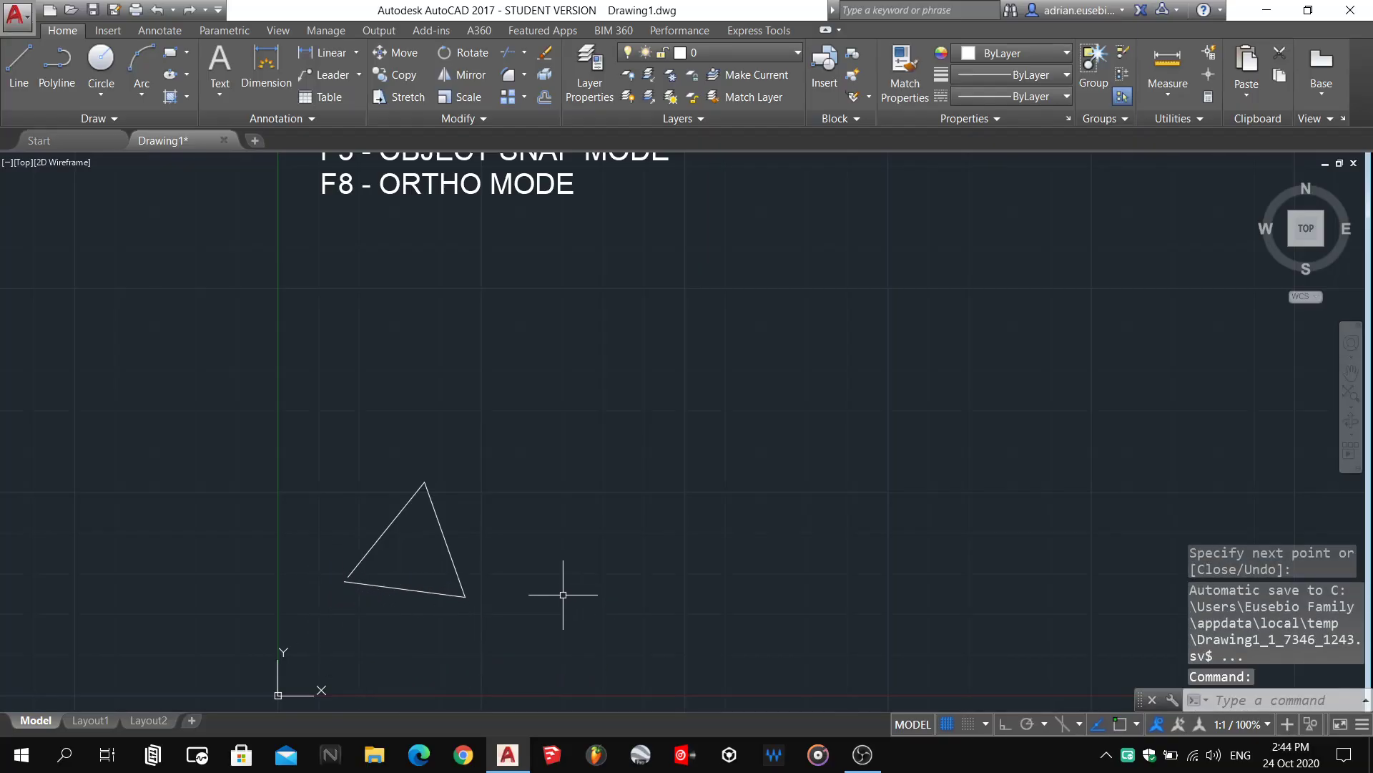
scroll(605, 485, "down", 2)
Turn object snap back on and draw a tilted 30-unit-sided triangle right of the first.
scroll(644, 454, "up", 2)
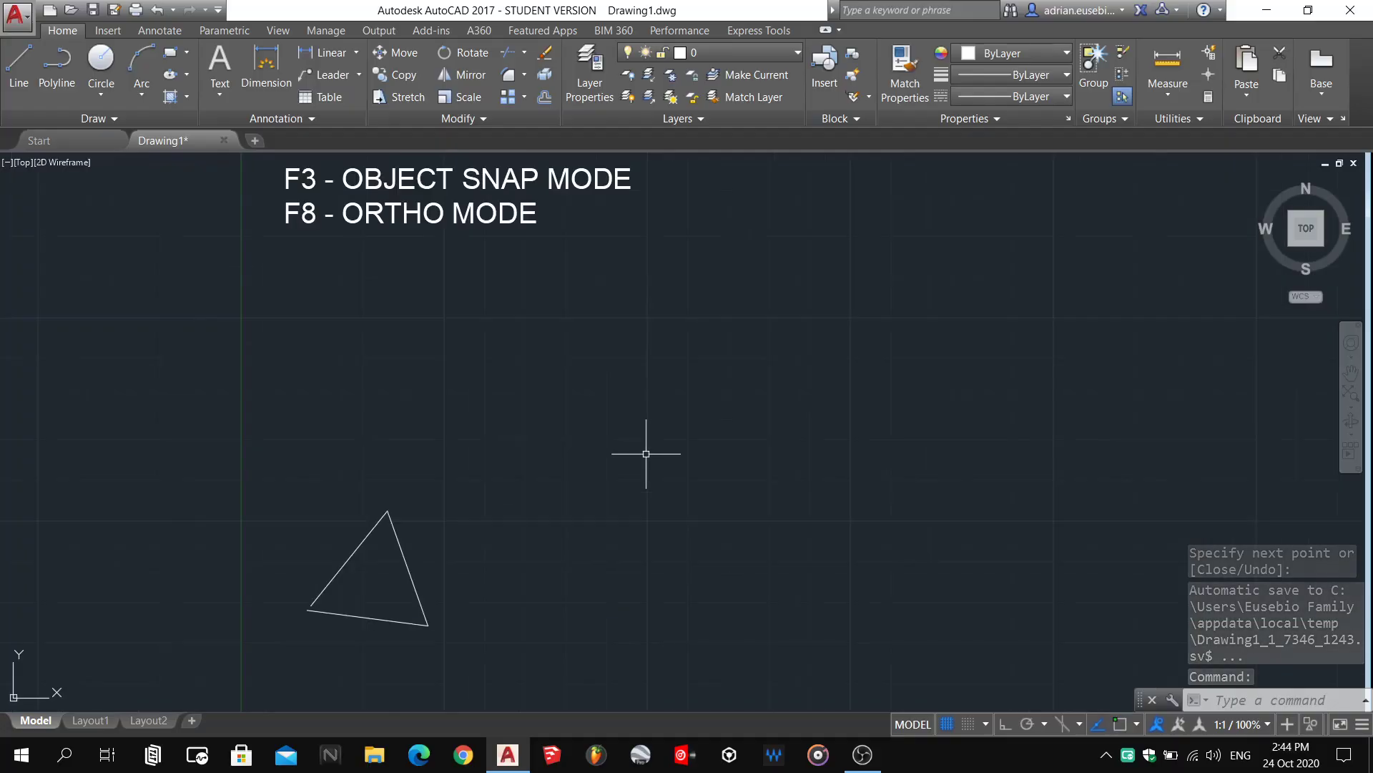
key("F3")
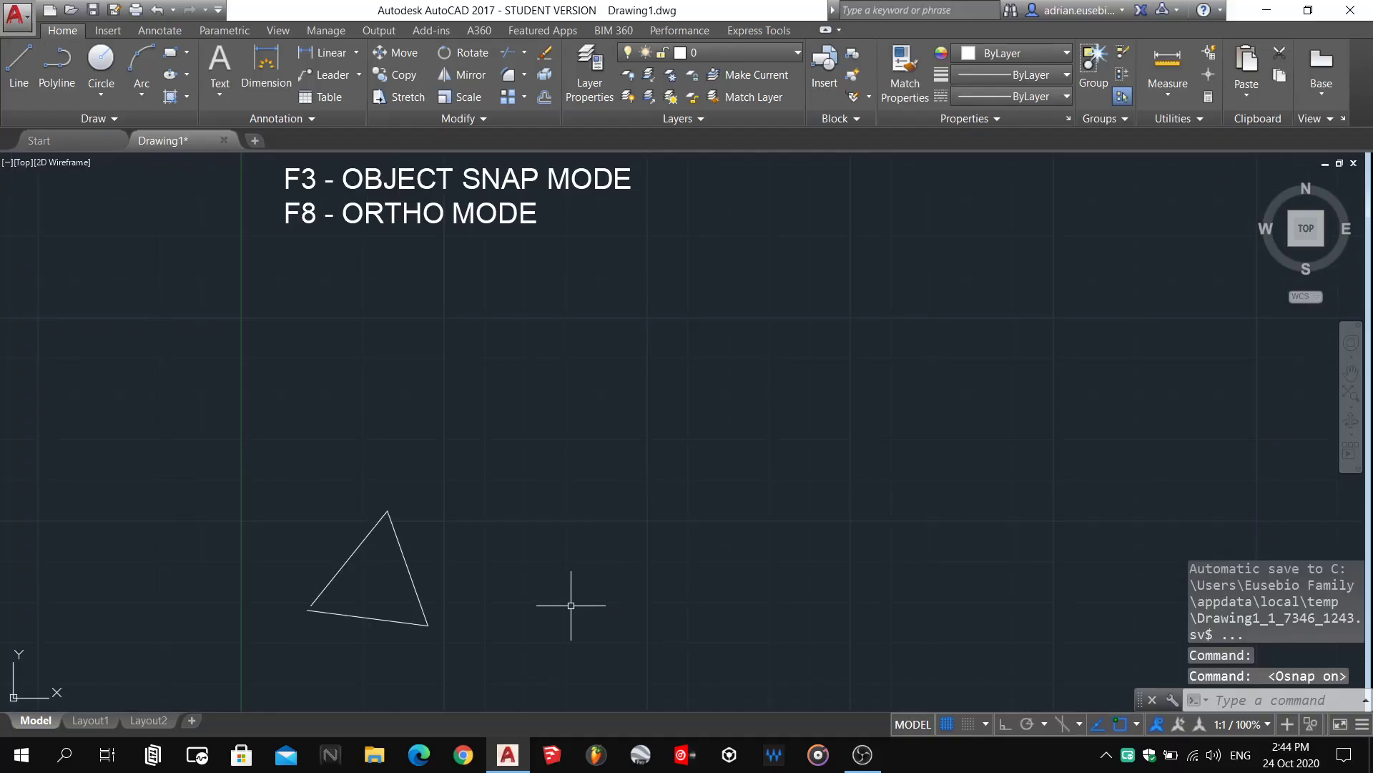
type("l")
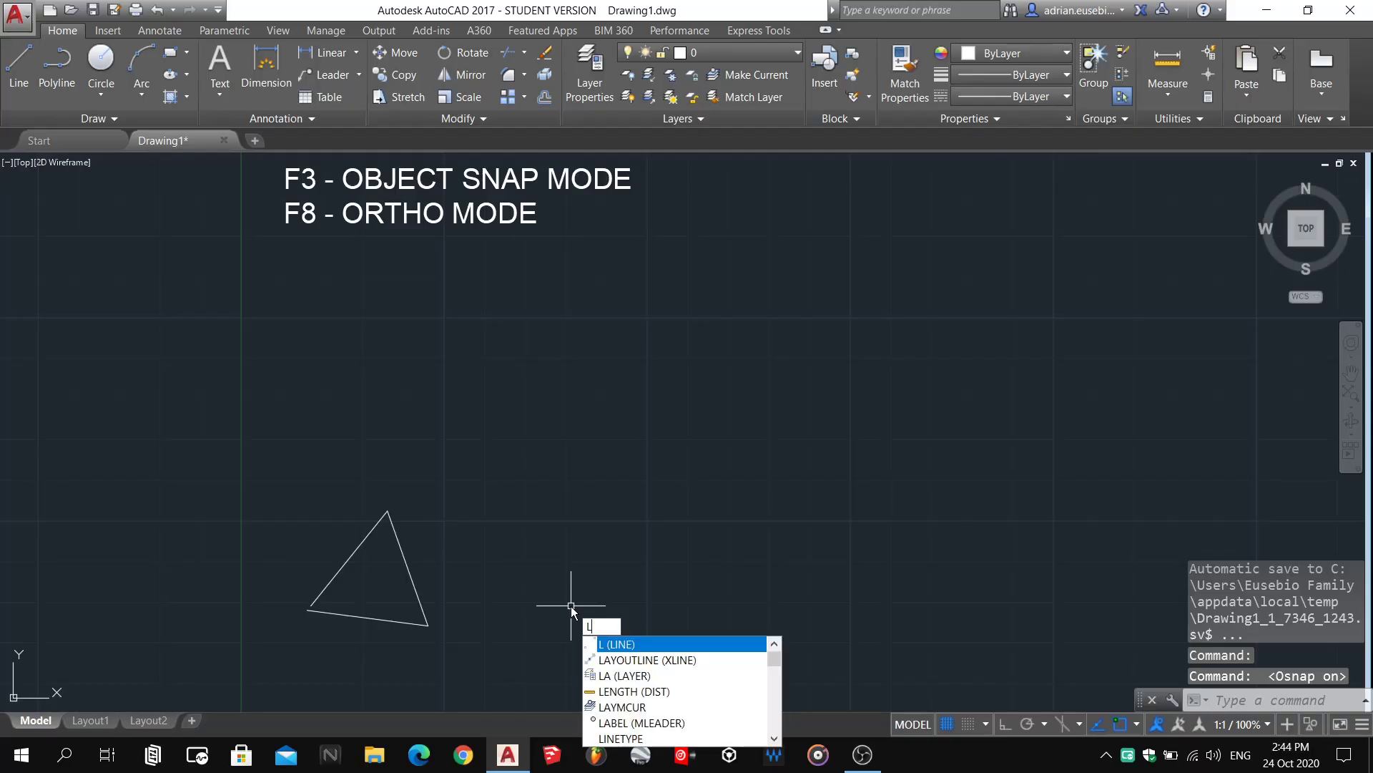
key("Return")
left_click(504, 608)
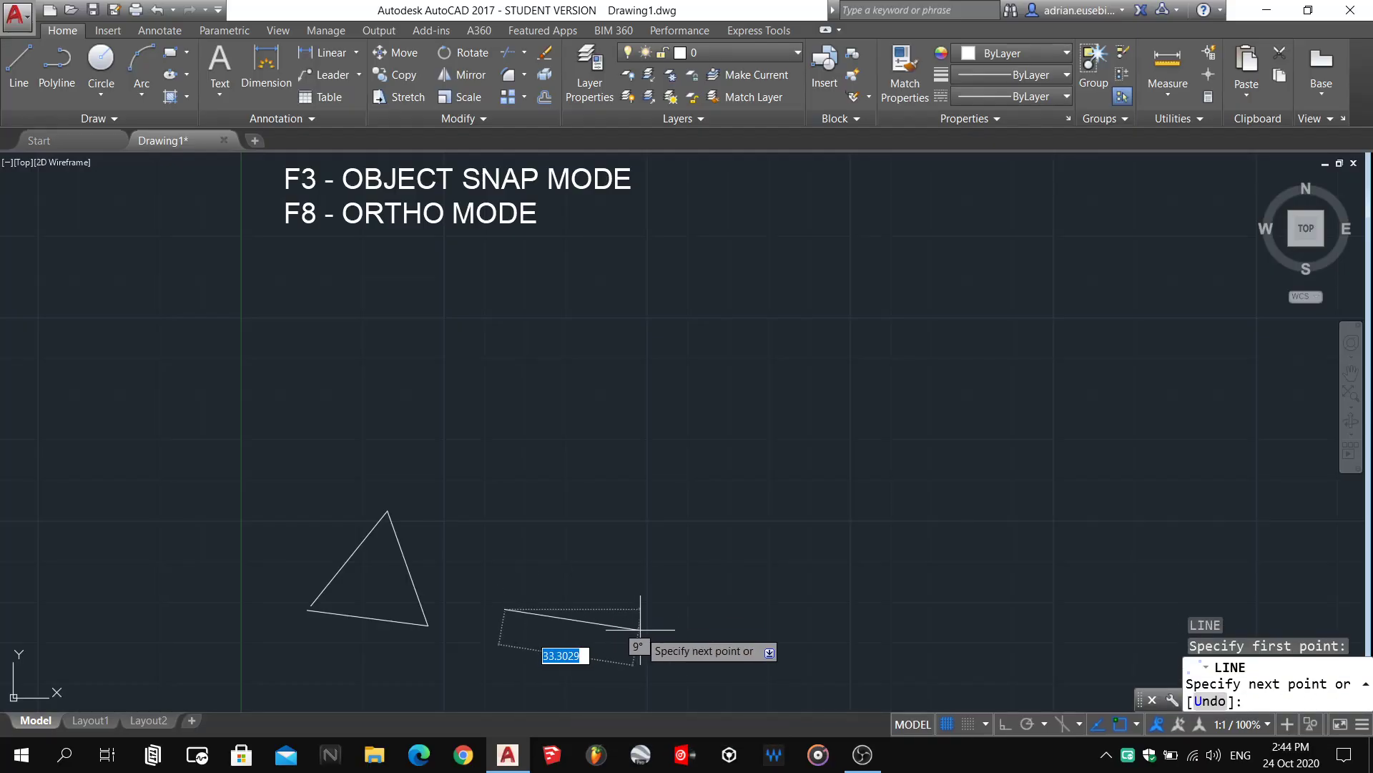
type("30")
key("Return")
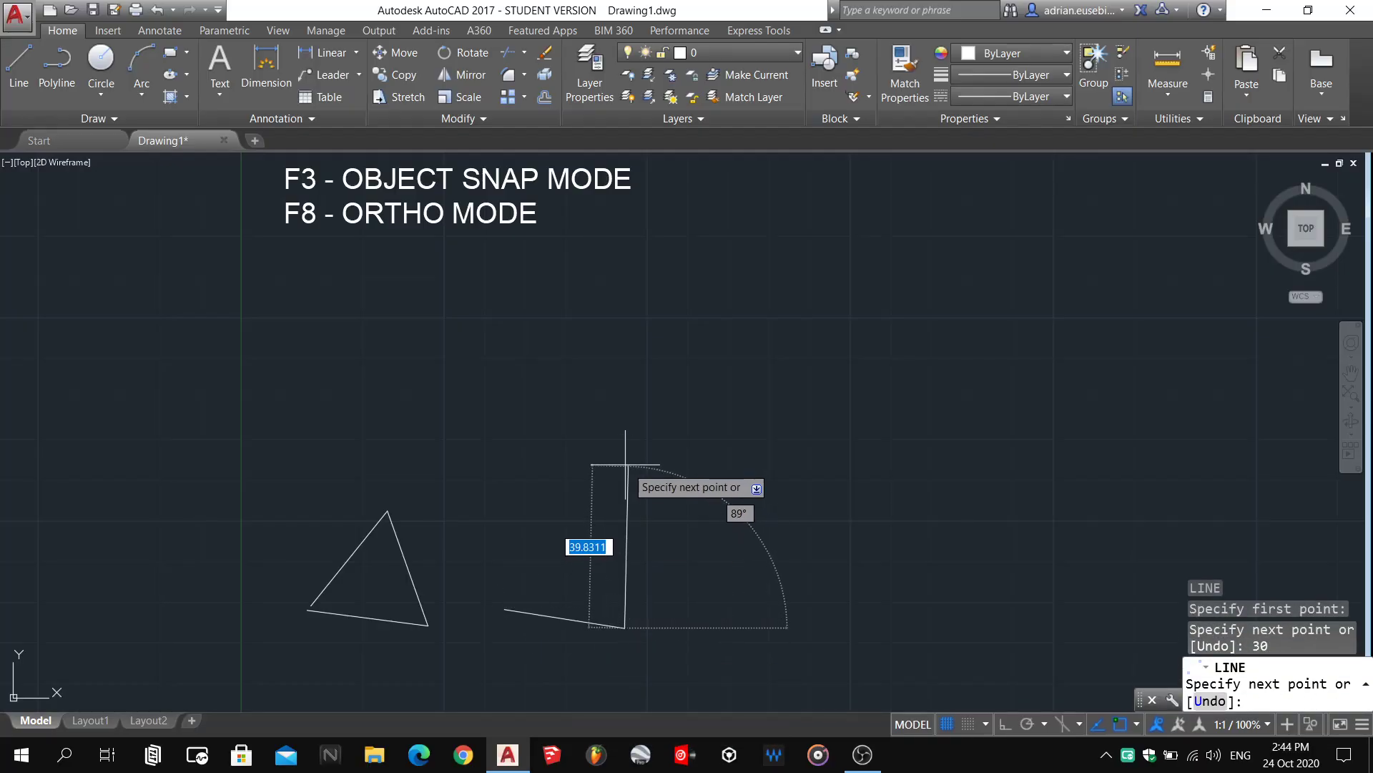
type("30")
key("Return")
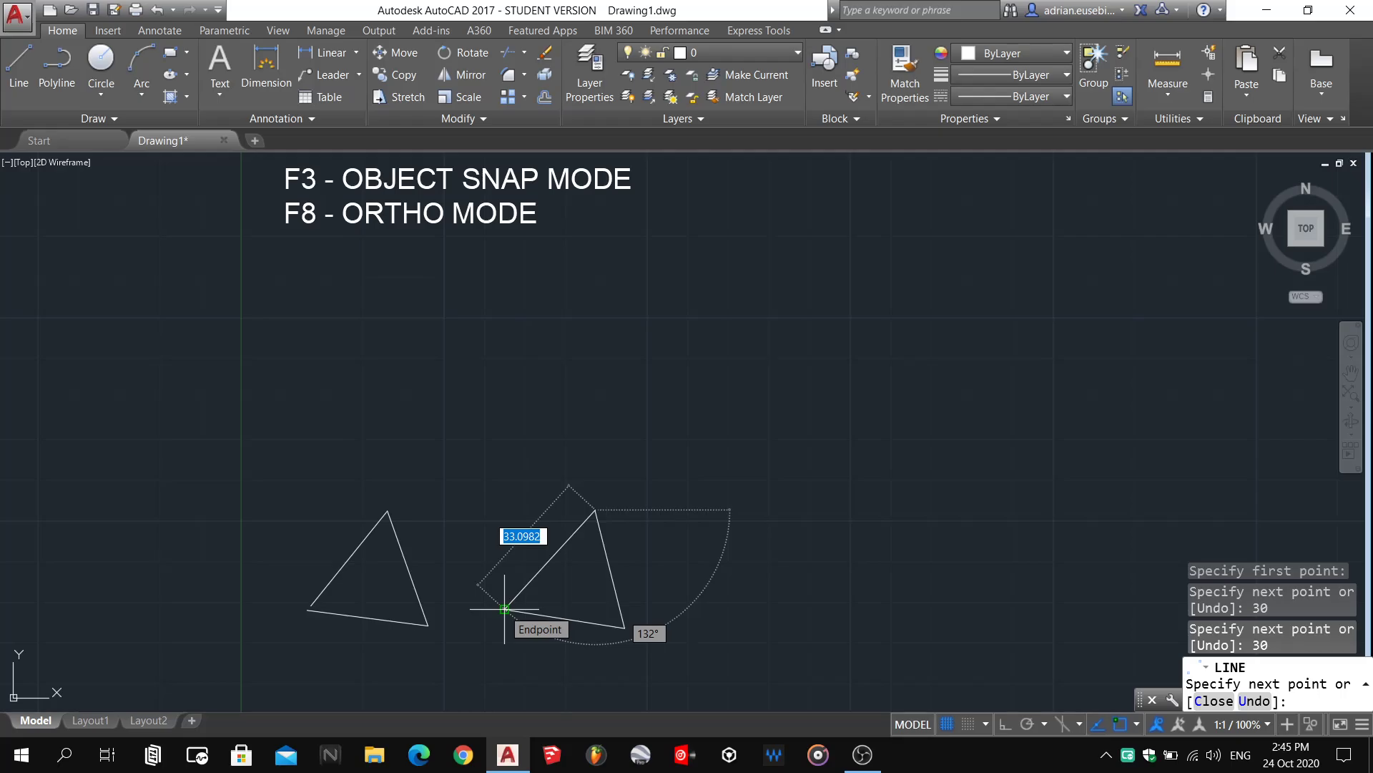
left_click(505, 609)
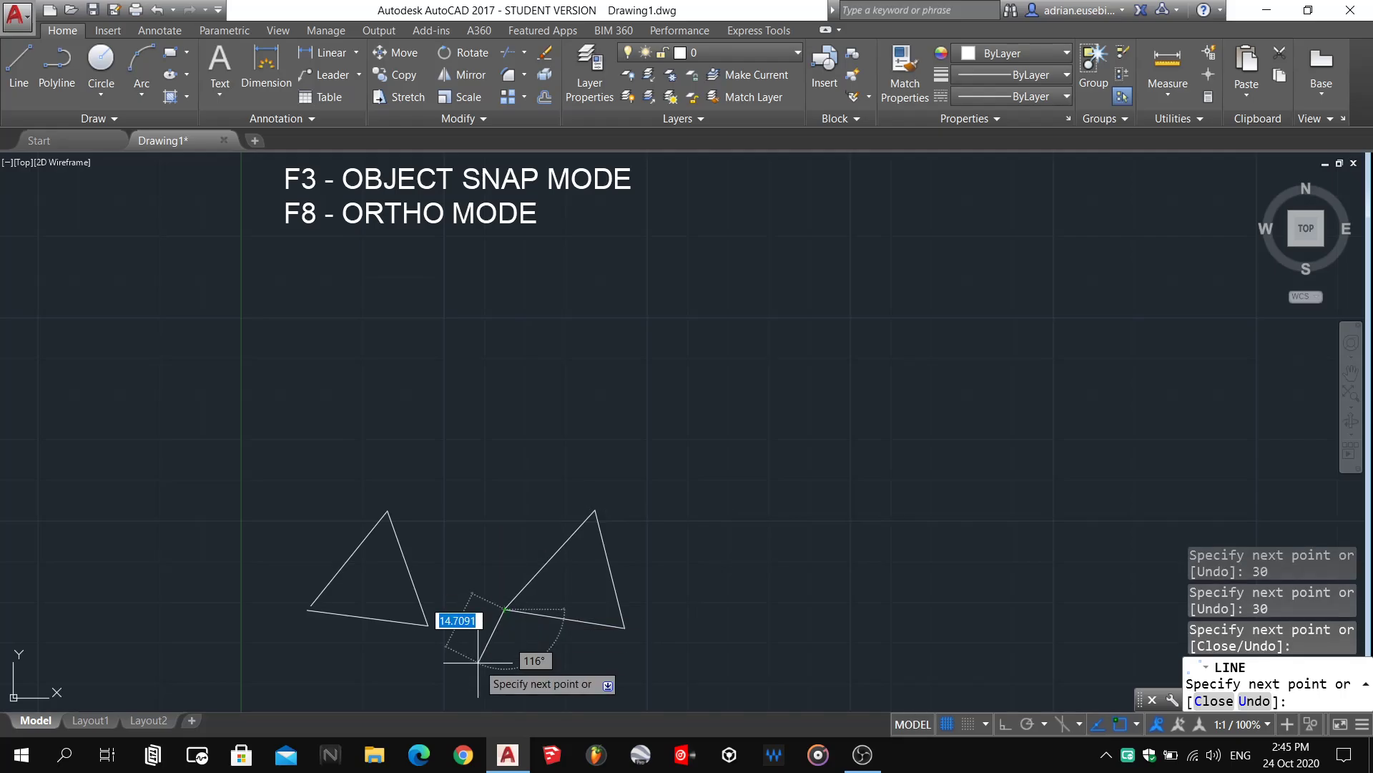
key("Return")
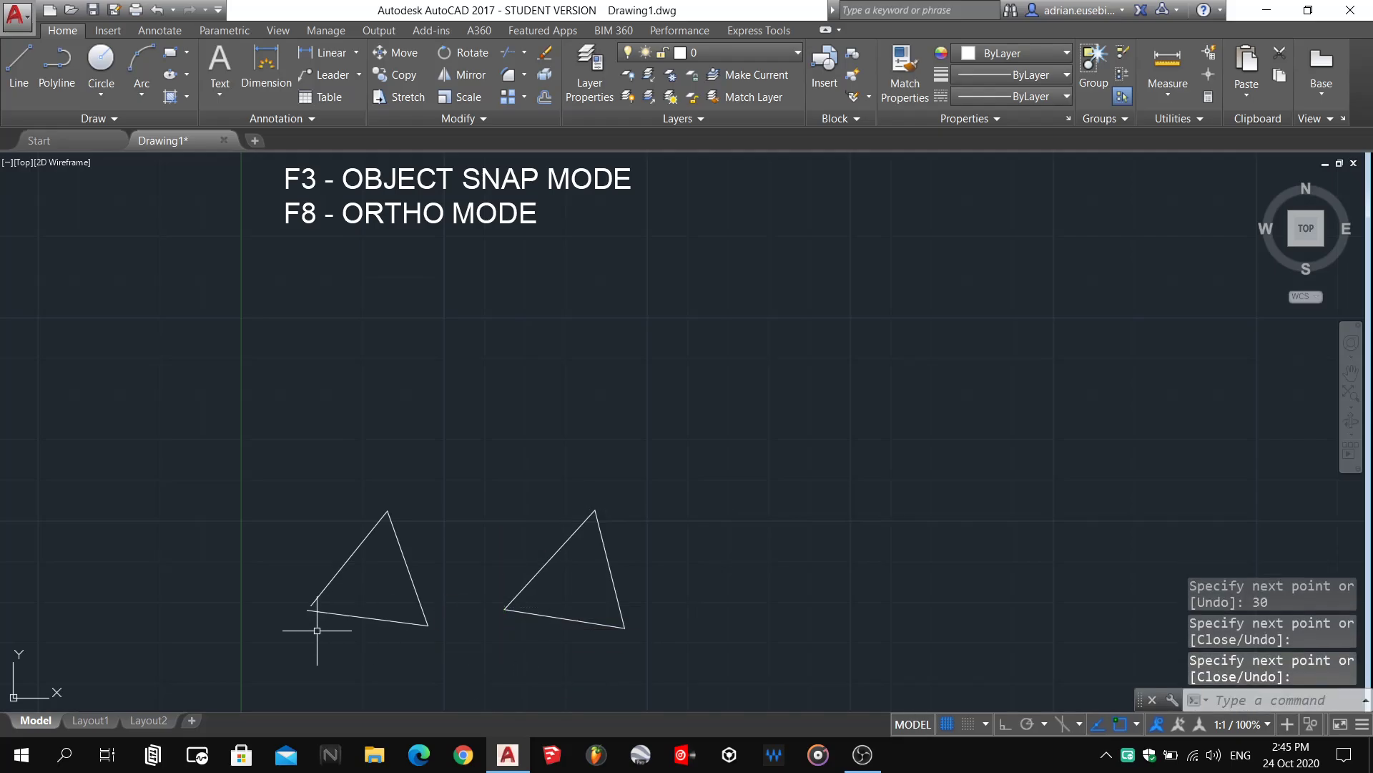
scroll(317, 630, "down", 4)
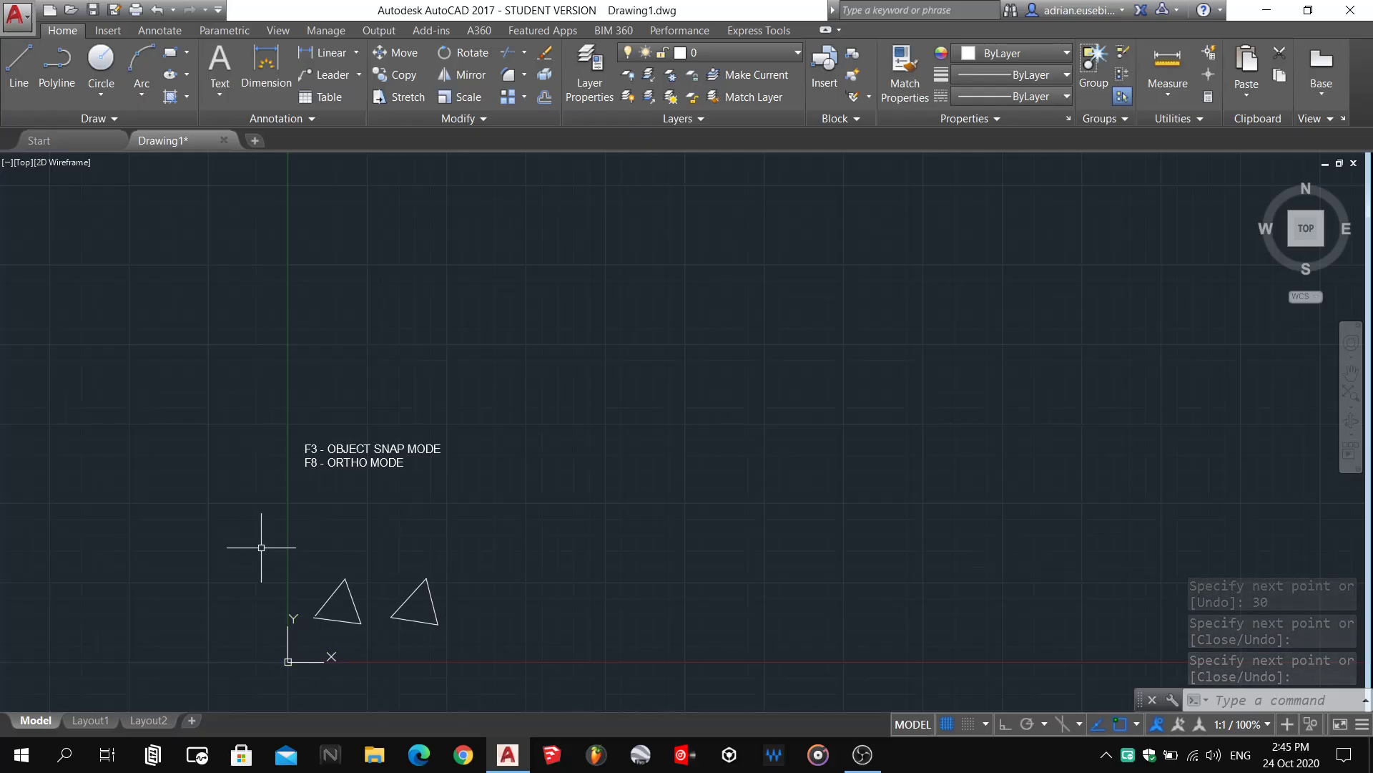
scroll(325, 634, "up", 3)
scroll(308, 573, "up", 3)
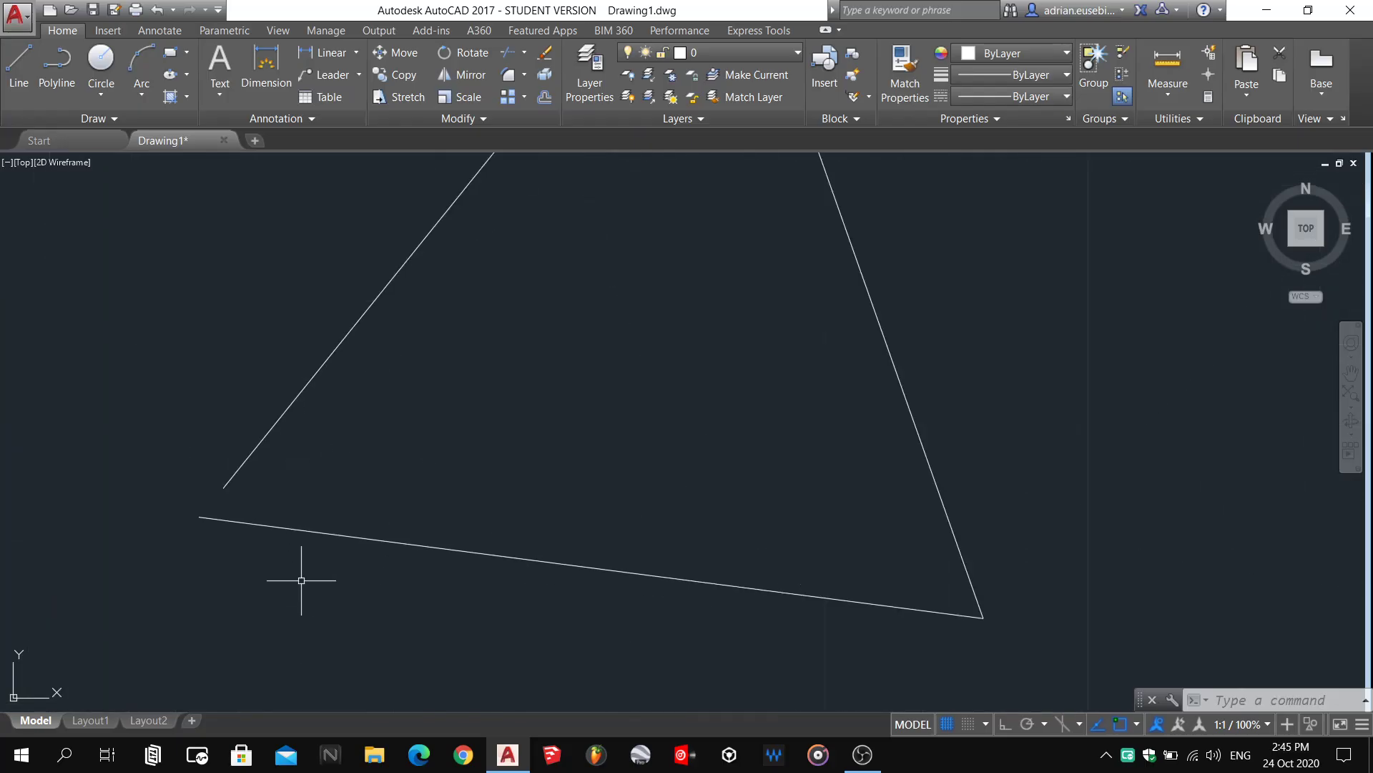
scroll(191, 567, "down", 2)
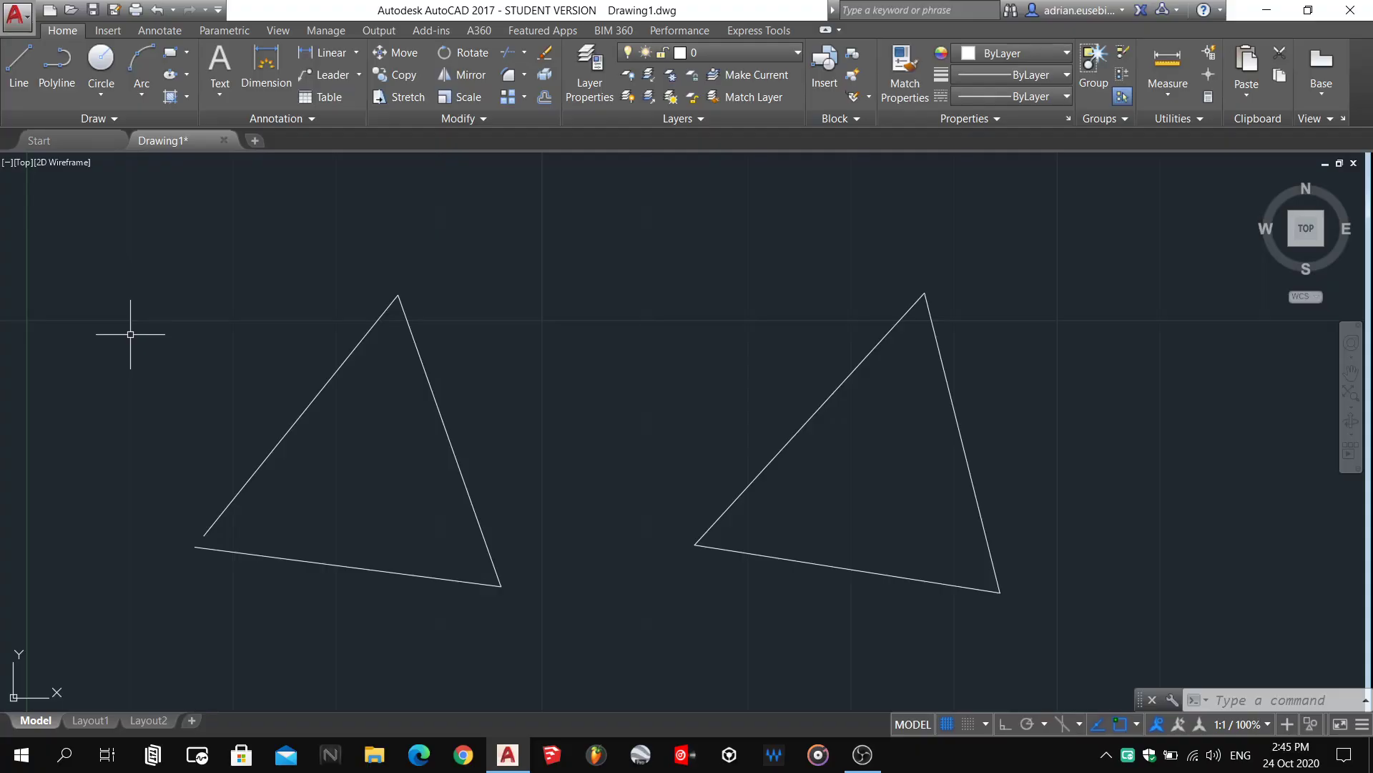
scroll(190, 553, "up", 4)
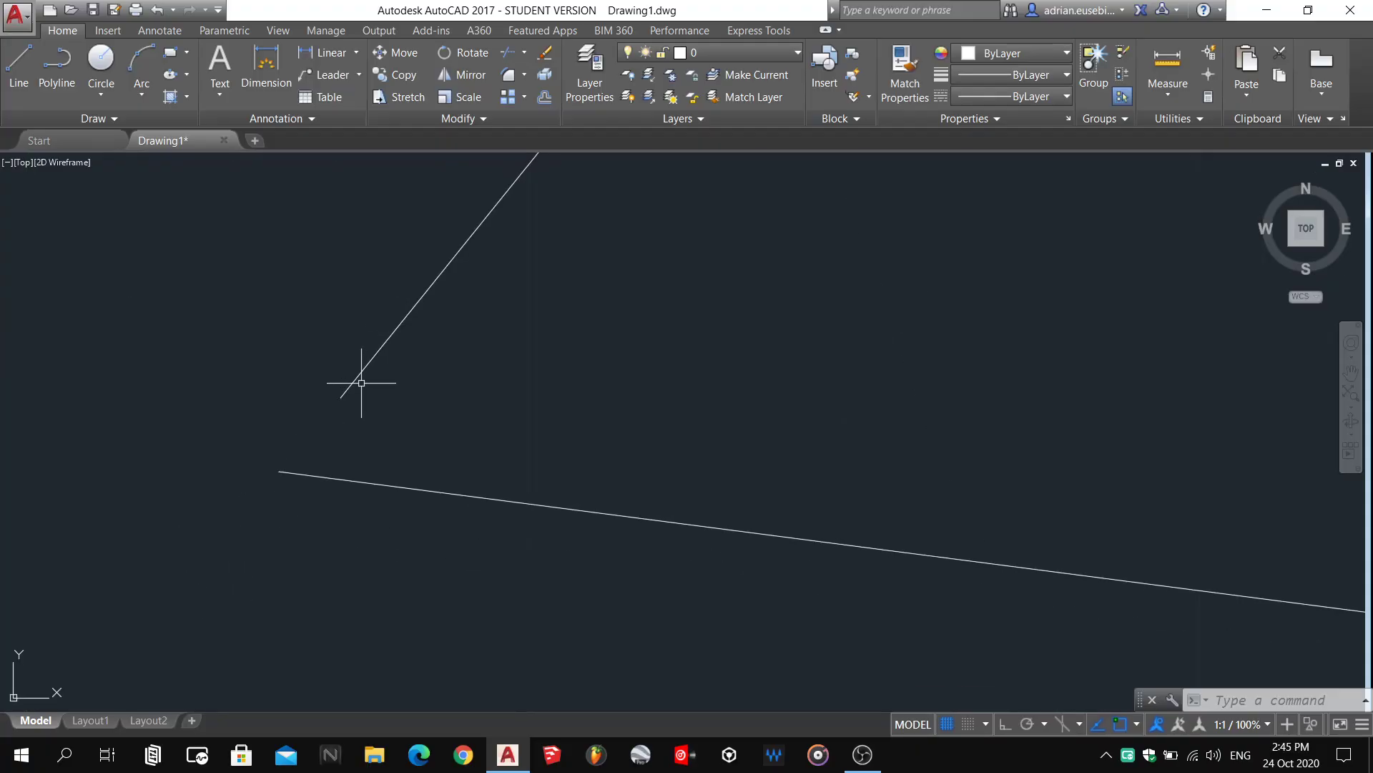
left_click(257, 309)
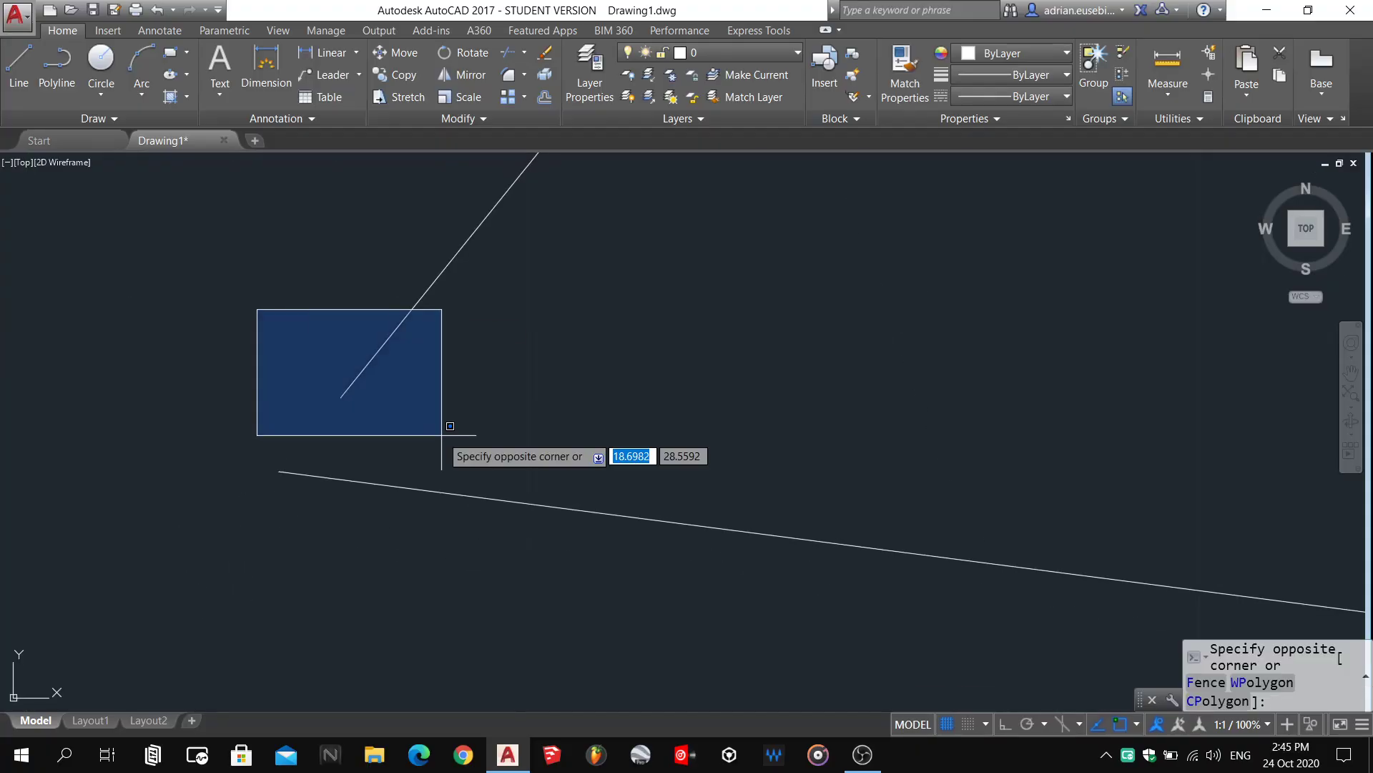
left_click(441, 435)
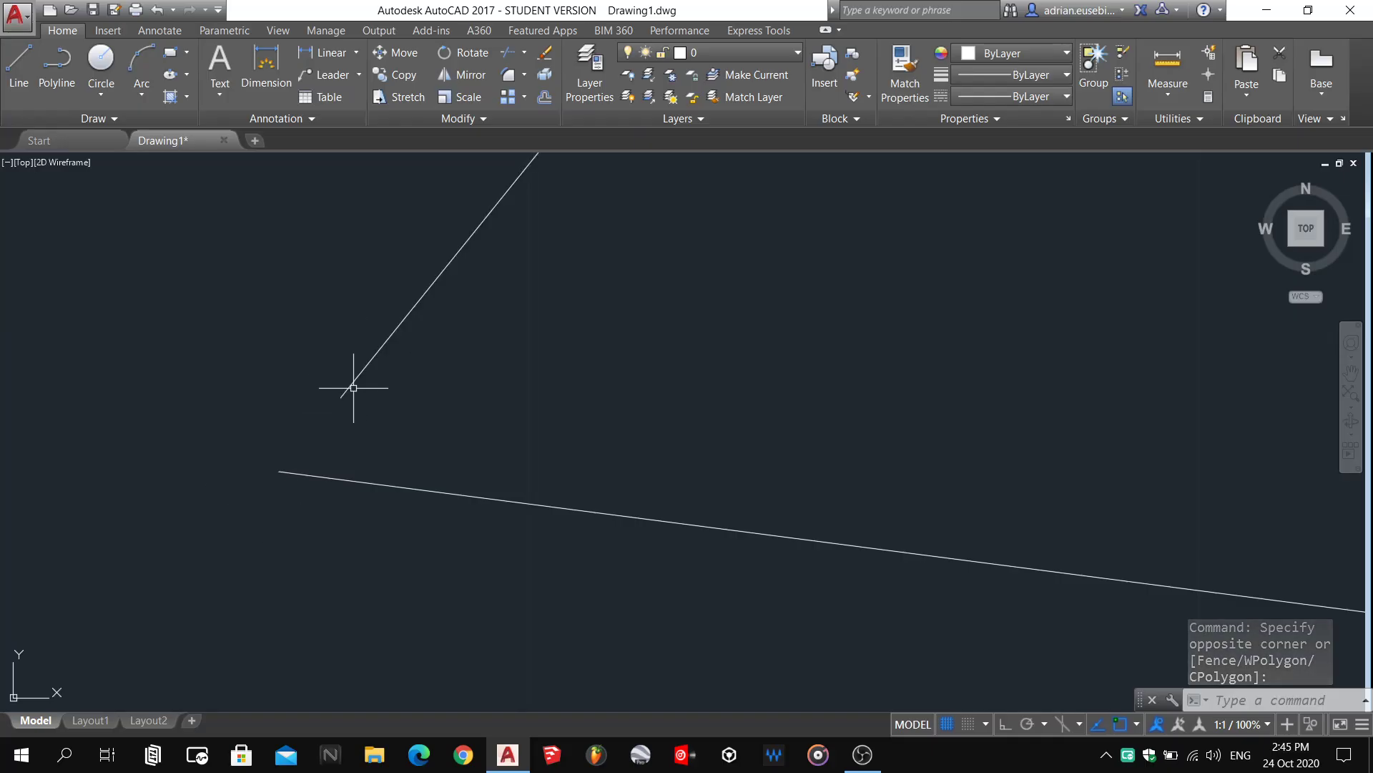
scroll(229, 555, "down", 3)
scroll(251, 554, "down", 5)
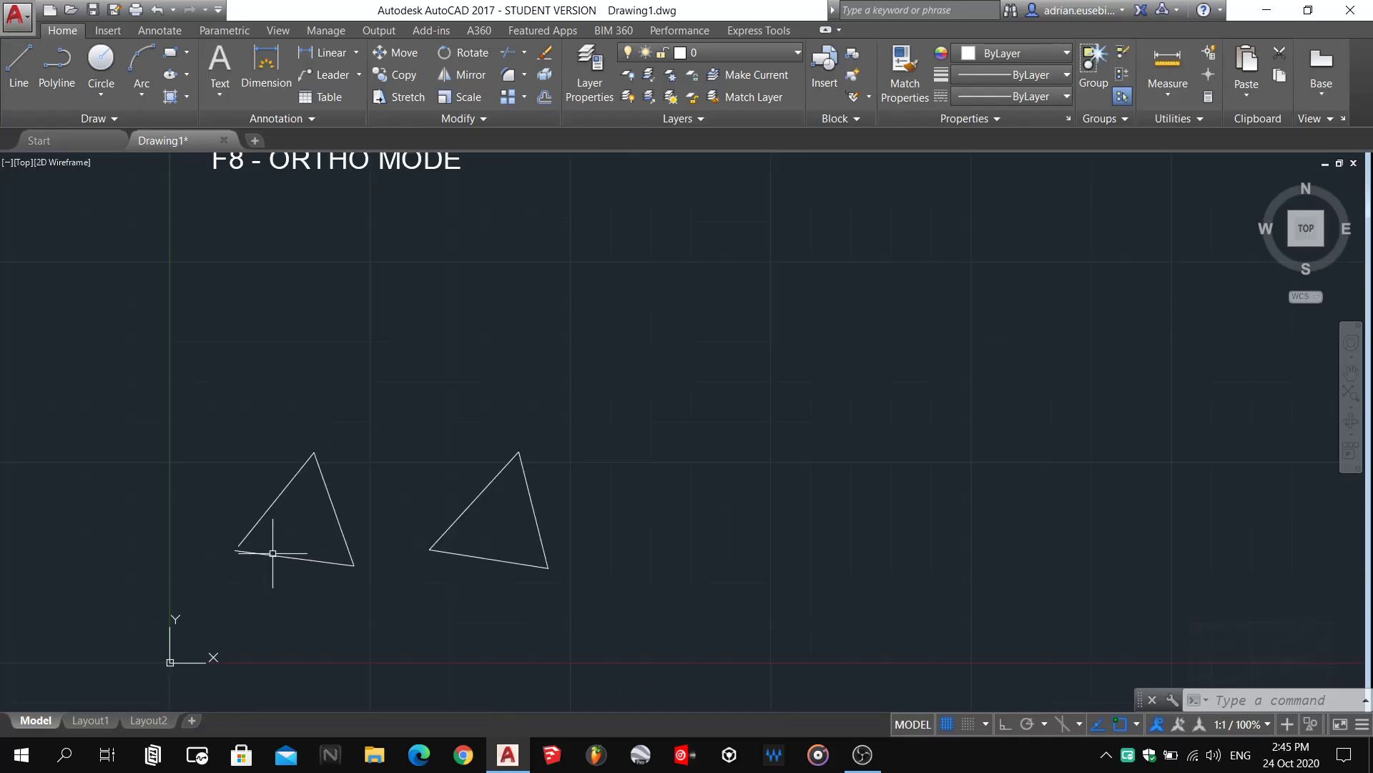
scroll(250, 511, "down", 3)
scroll(272, 504, "up", 3)
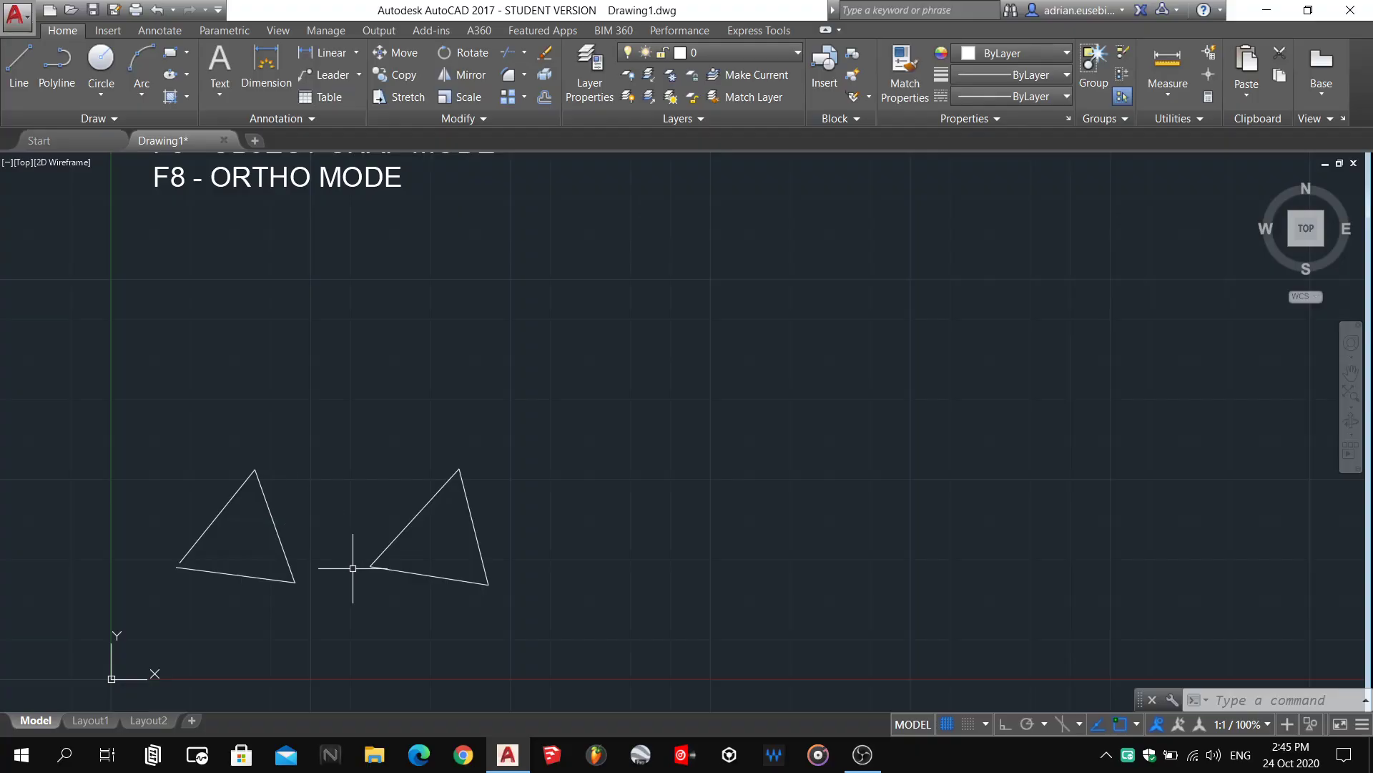
scroll(352, 568, "up", 2)
scroll(356, 567, "up", 2)
scroll(451, 558, "up", 2)
left_click(1, 444)
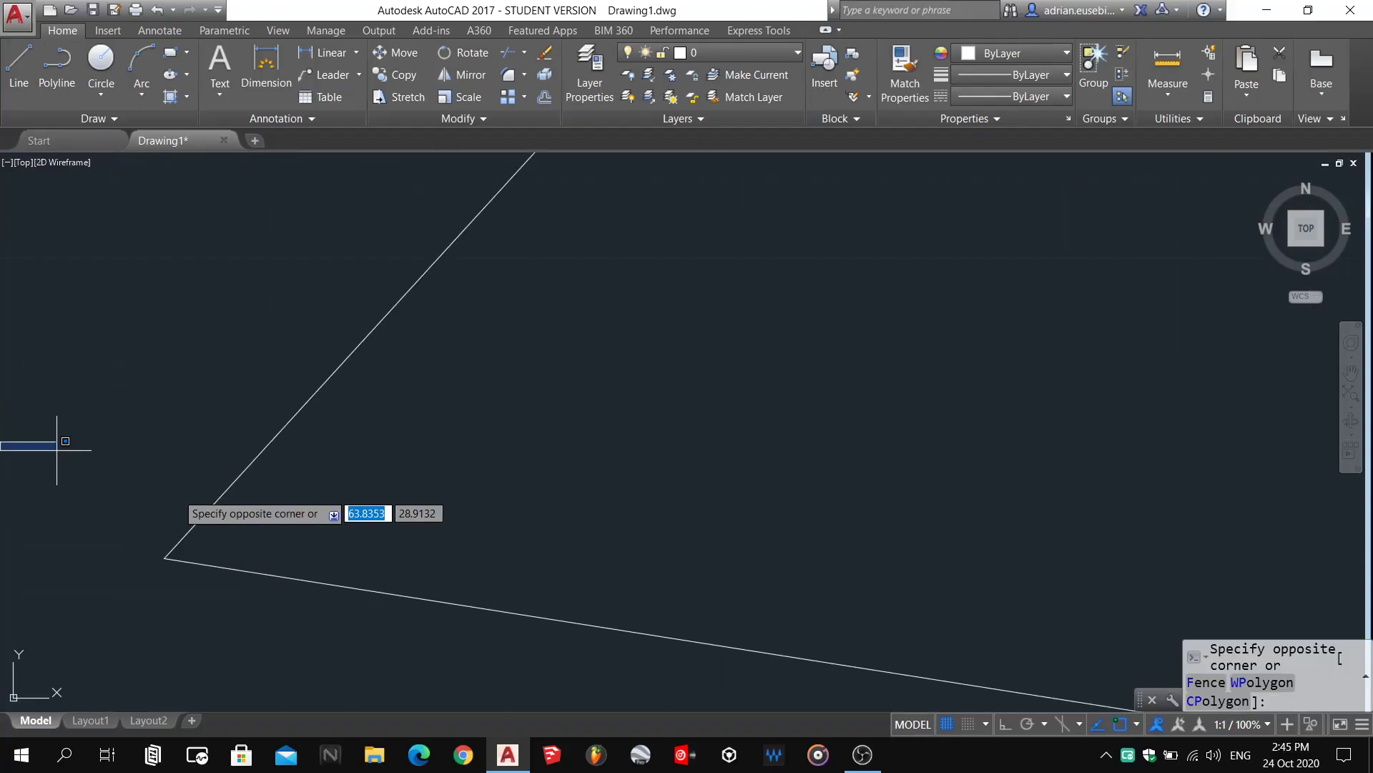
left_click(291, 629)
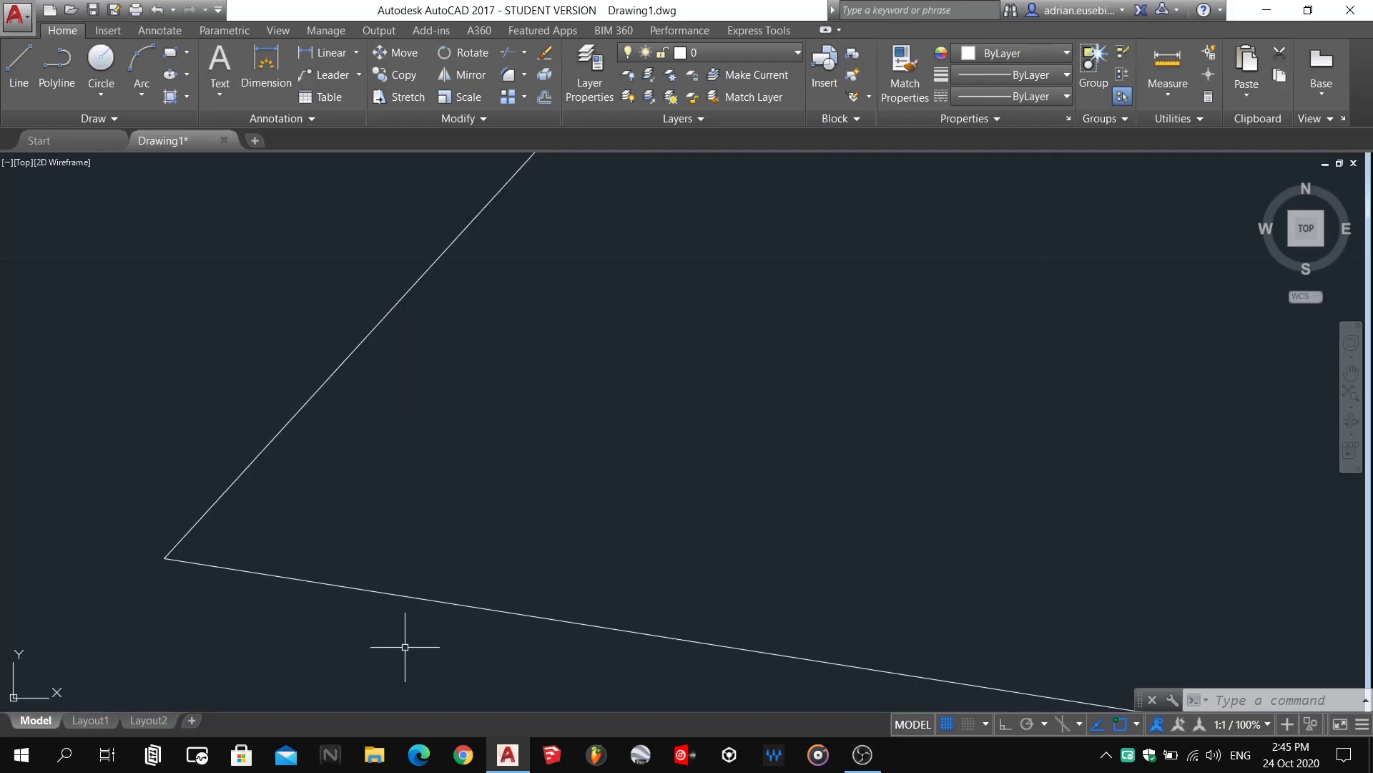
middle_click_drag(405, 647, 520, 615)
scroll(460, 460, "down", 5)
scroll(465, 422, "down", 3)
scroll(444, 321, "down", 2)
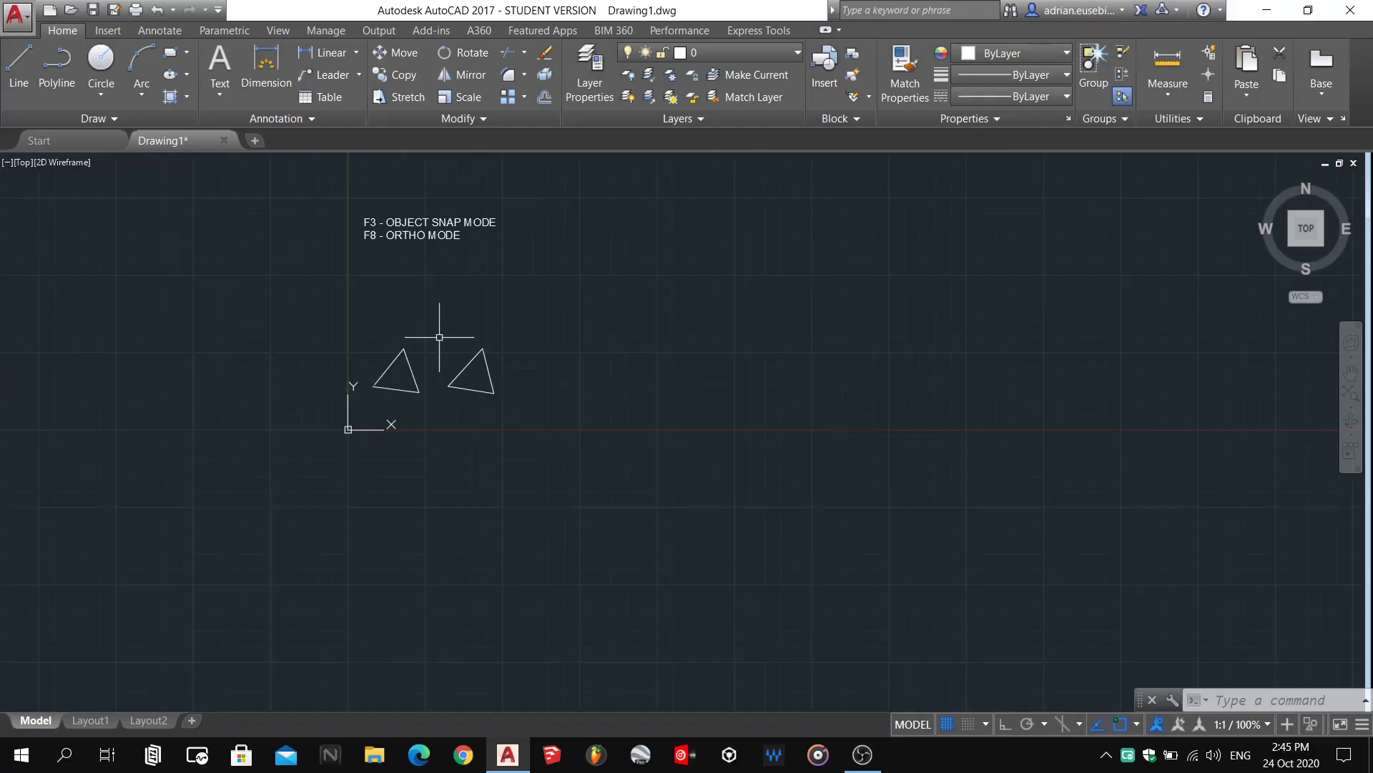
scroll(426, 386, "down", 4)
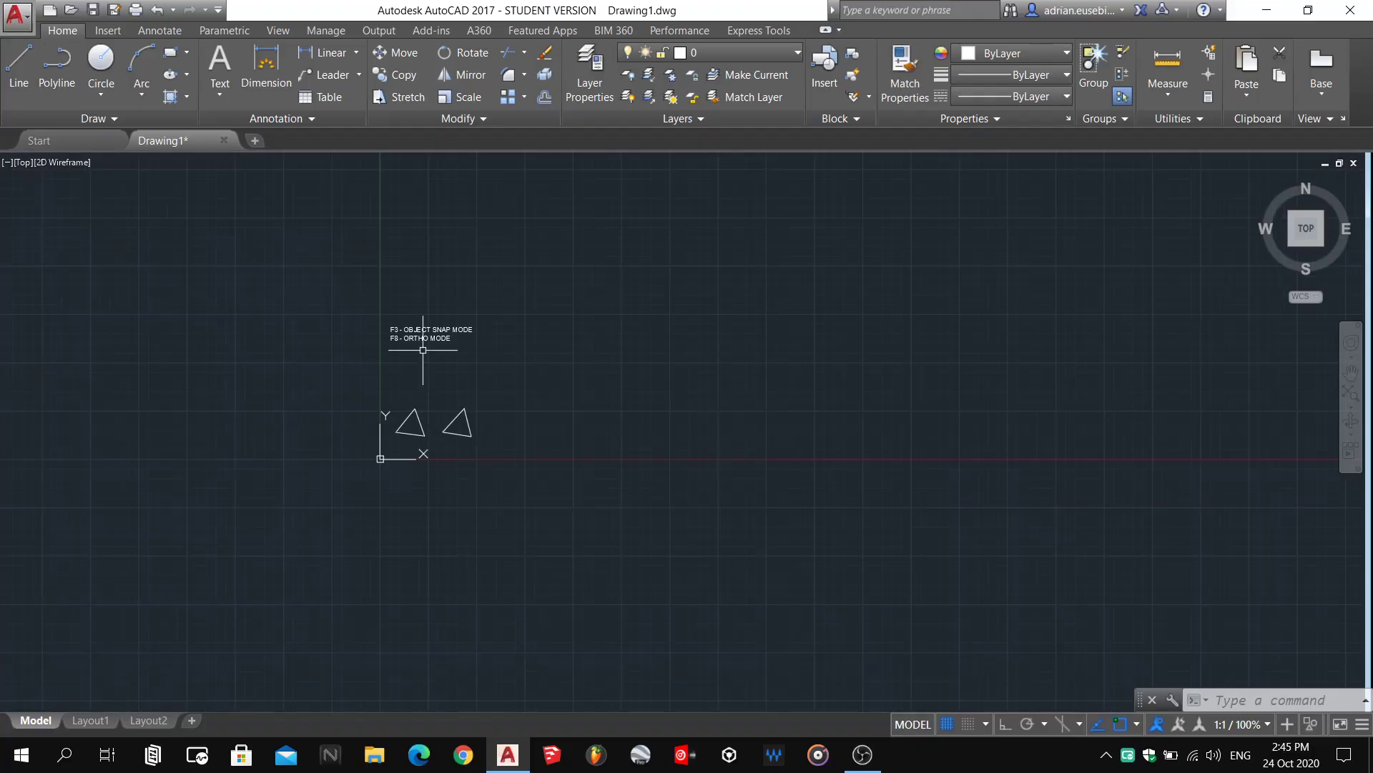
scroll(423, 350, "up", 6)
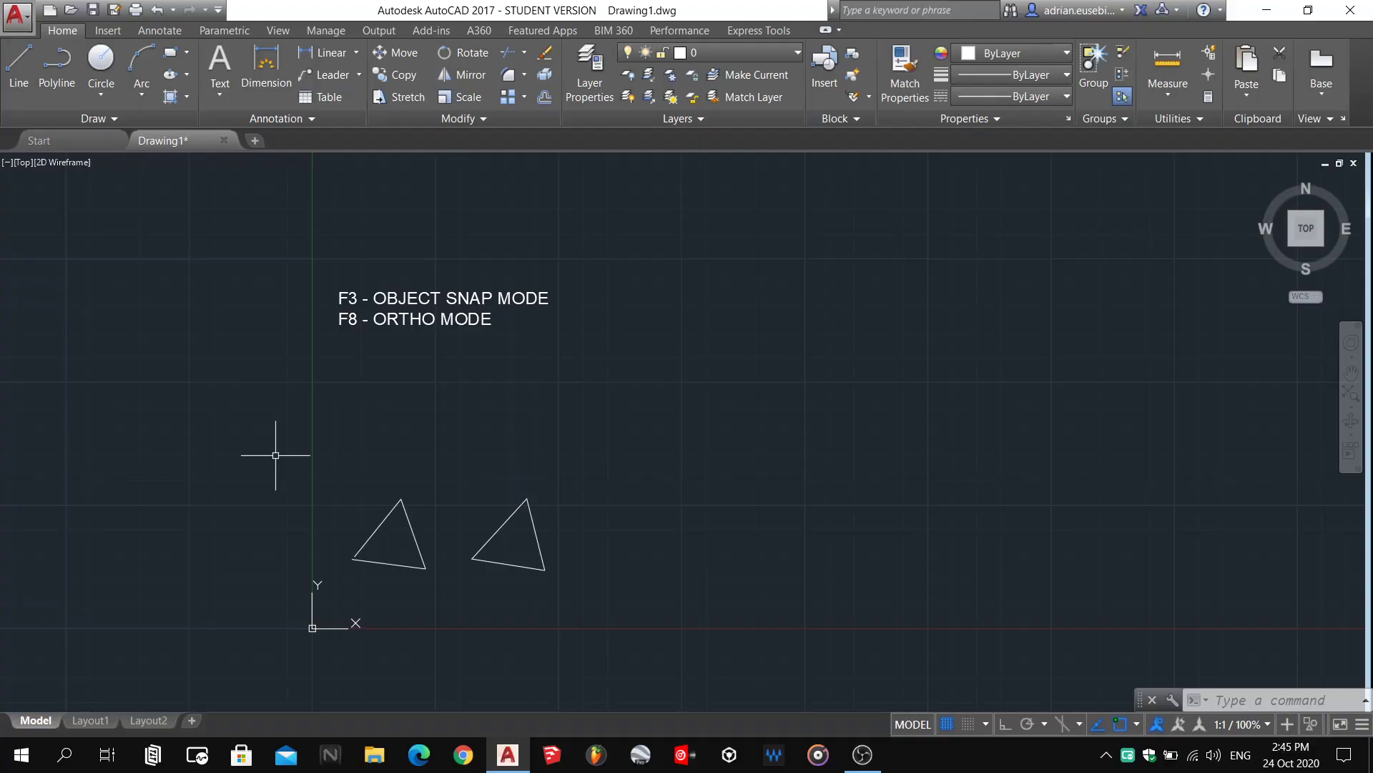
scroll(380, 436, "down", 5)
scroll(386, 431, "up", 5)
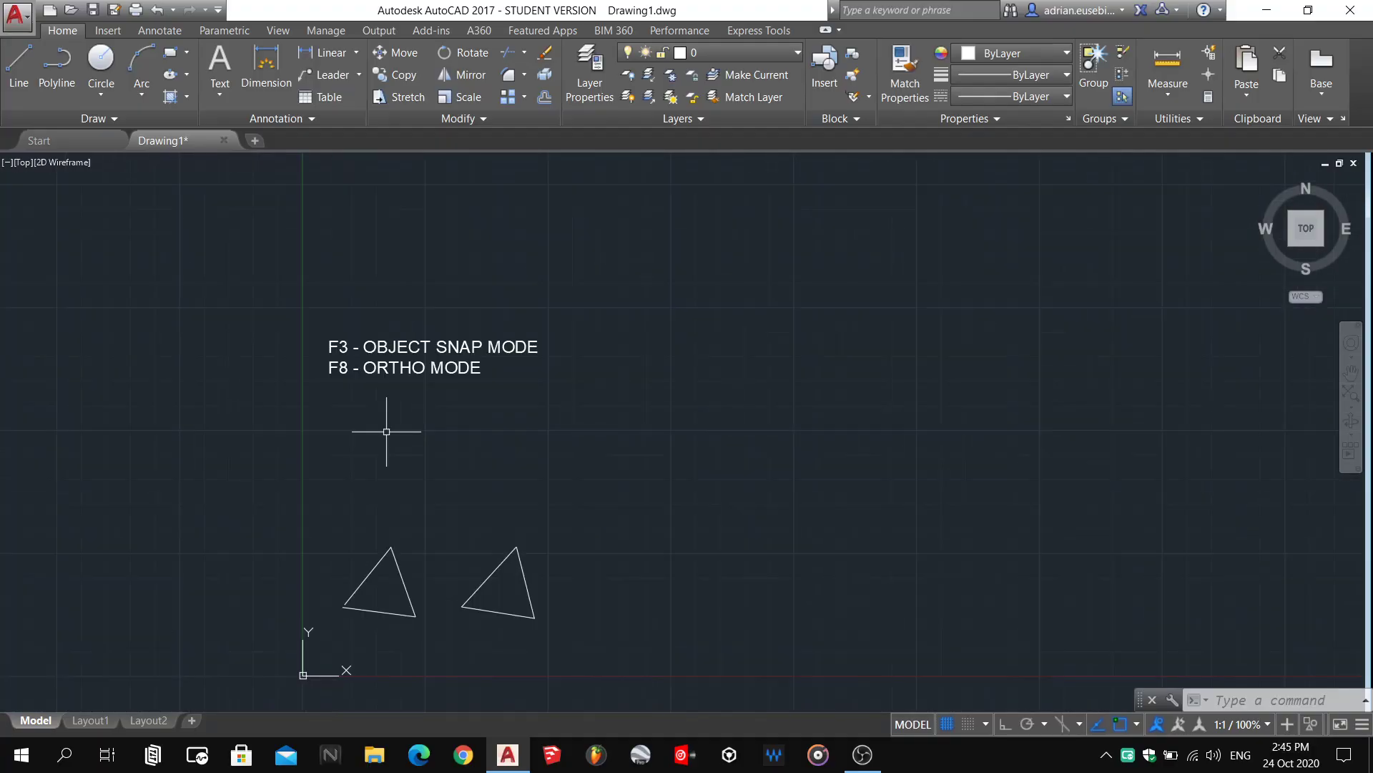
scroll(372, 476, "up", 4)
scroll(361, 480, "down", 4)
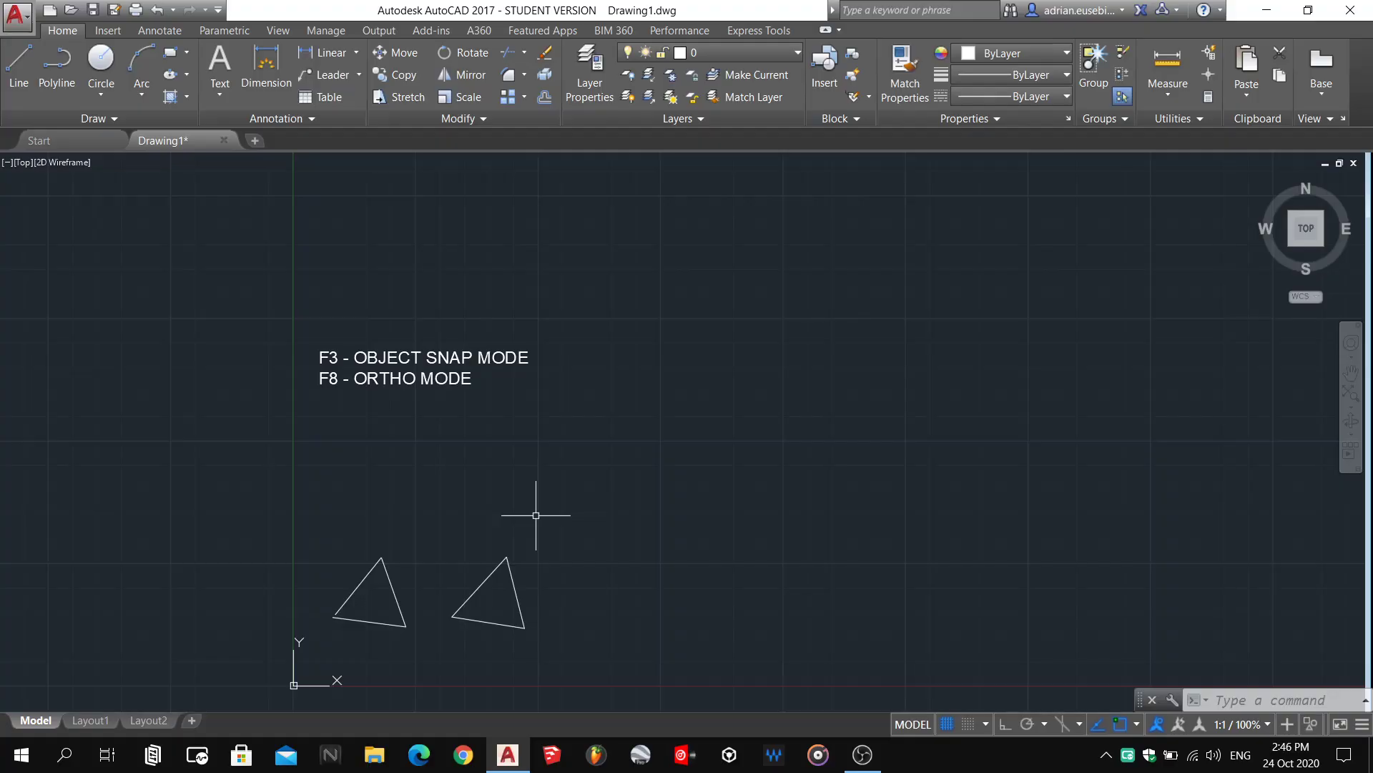
Start a line right of the triangles, turn ortho on, and draw the 100-unit bottom edge.
type("l")
key("Return")
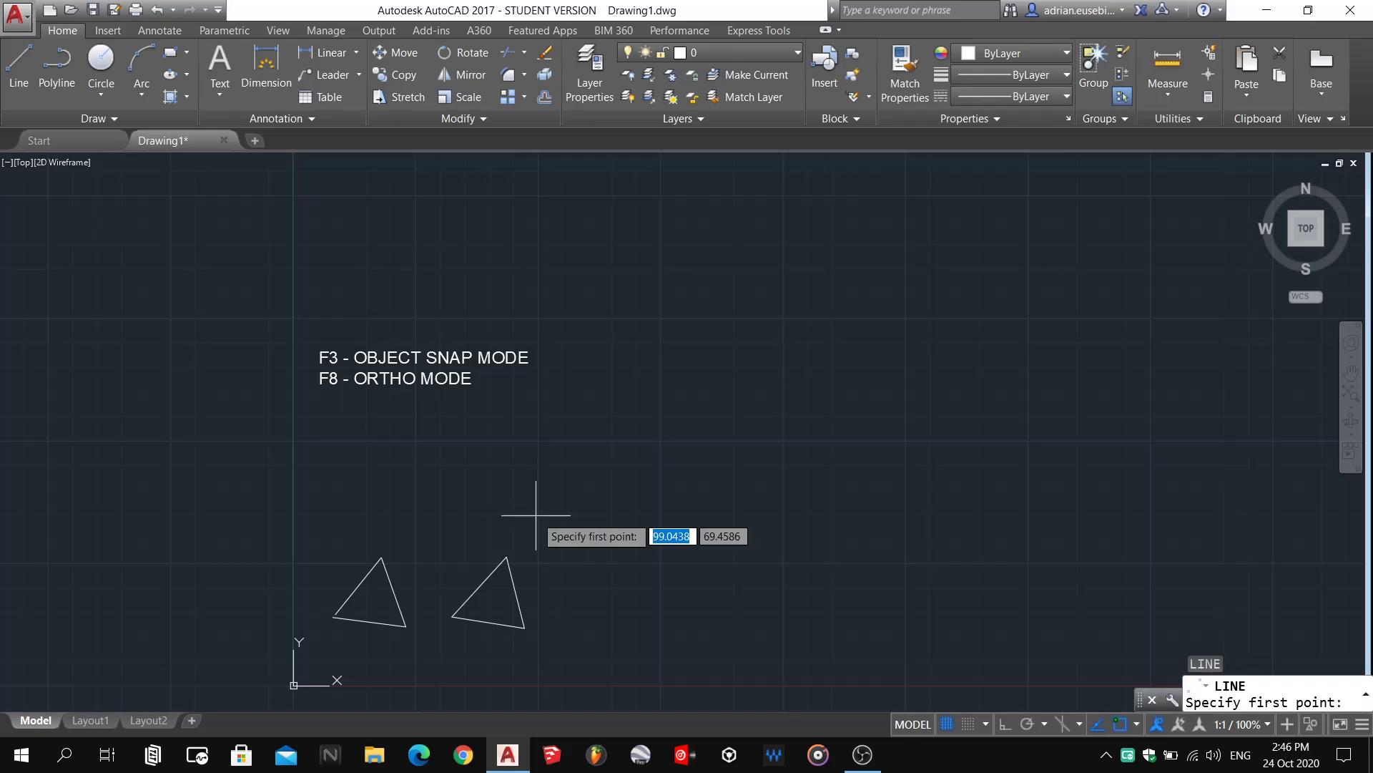
left_click(579, 530)
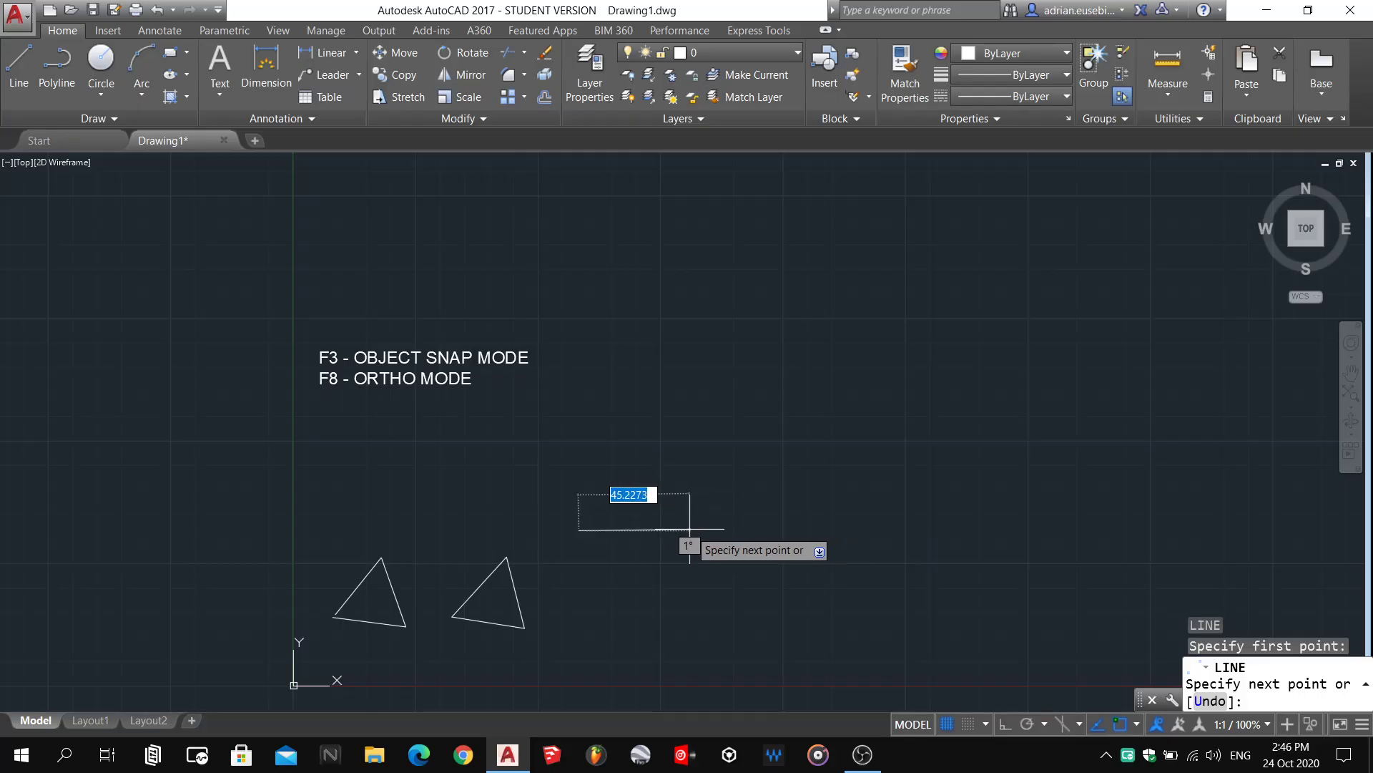
scroll(690, 529, "up", 4)
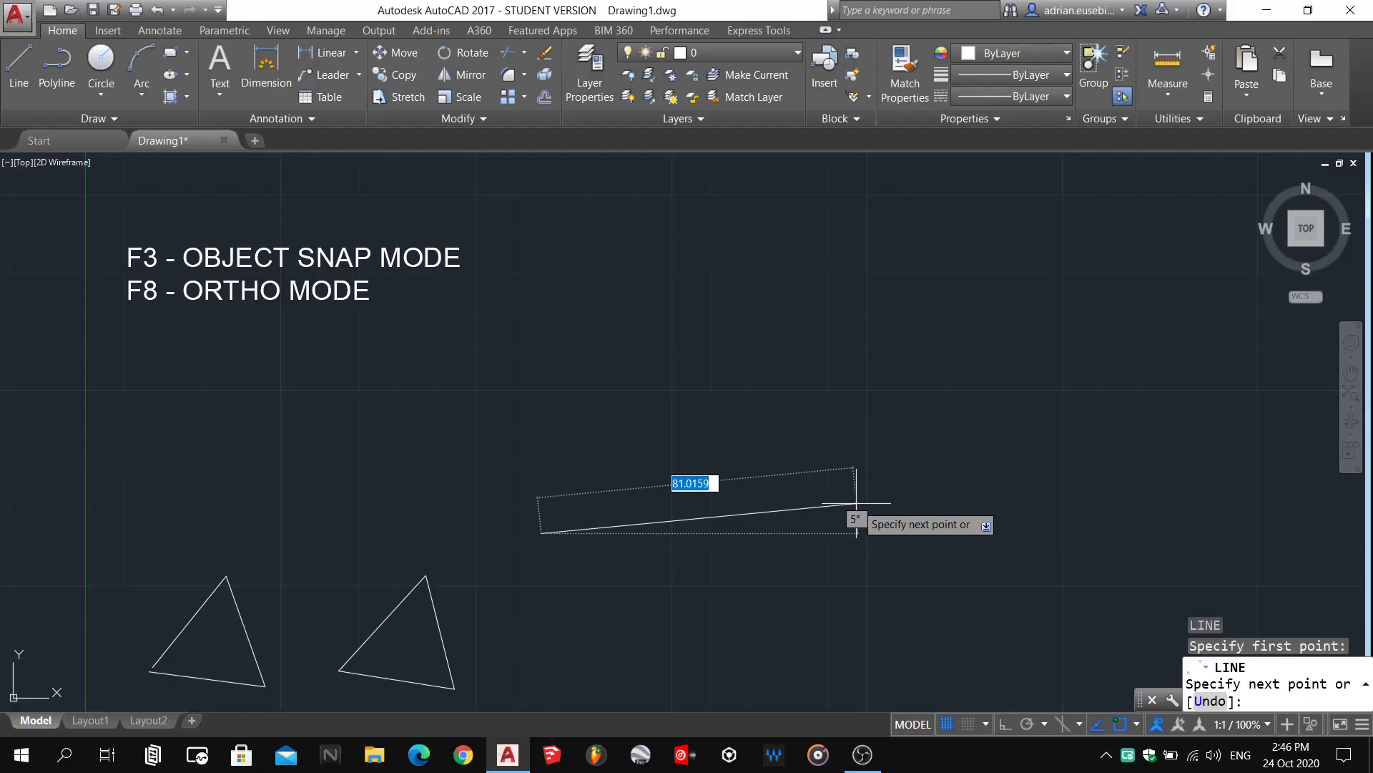
key("F8")
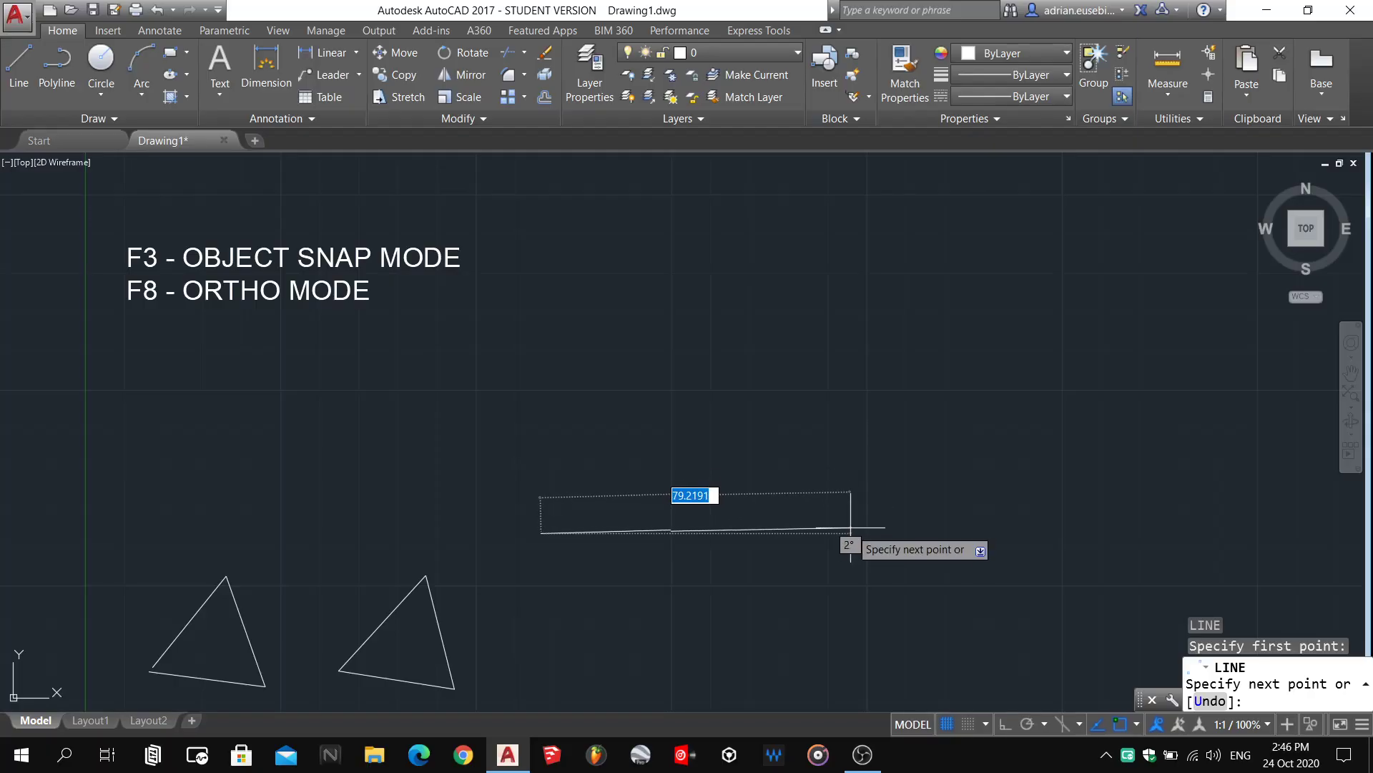
type("100")
key("Return")
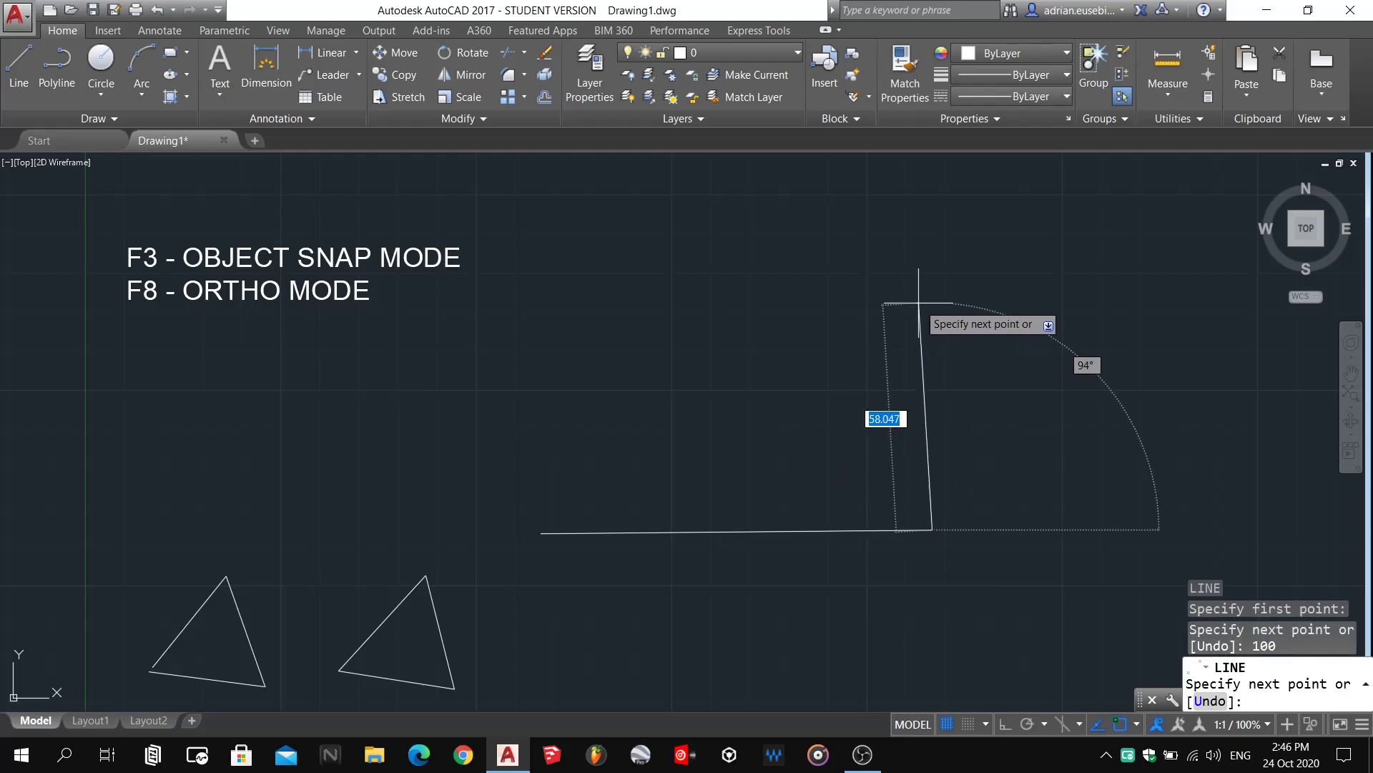
Add the 50-unit right side, undoing a 500 mistake, then the 100-unit top, closing the rectangle.
type("500")
key("Return")
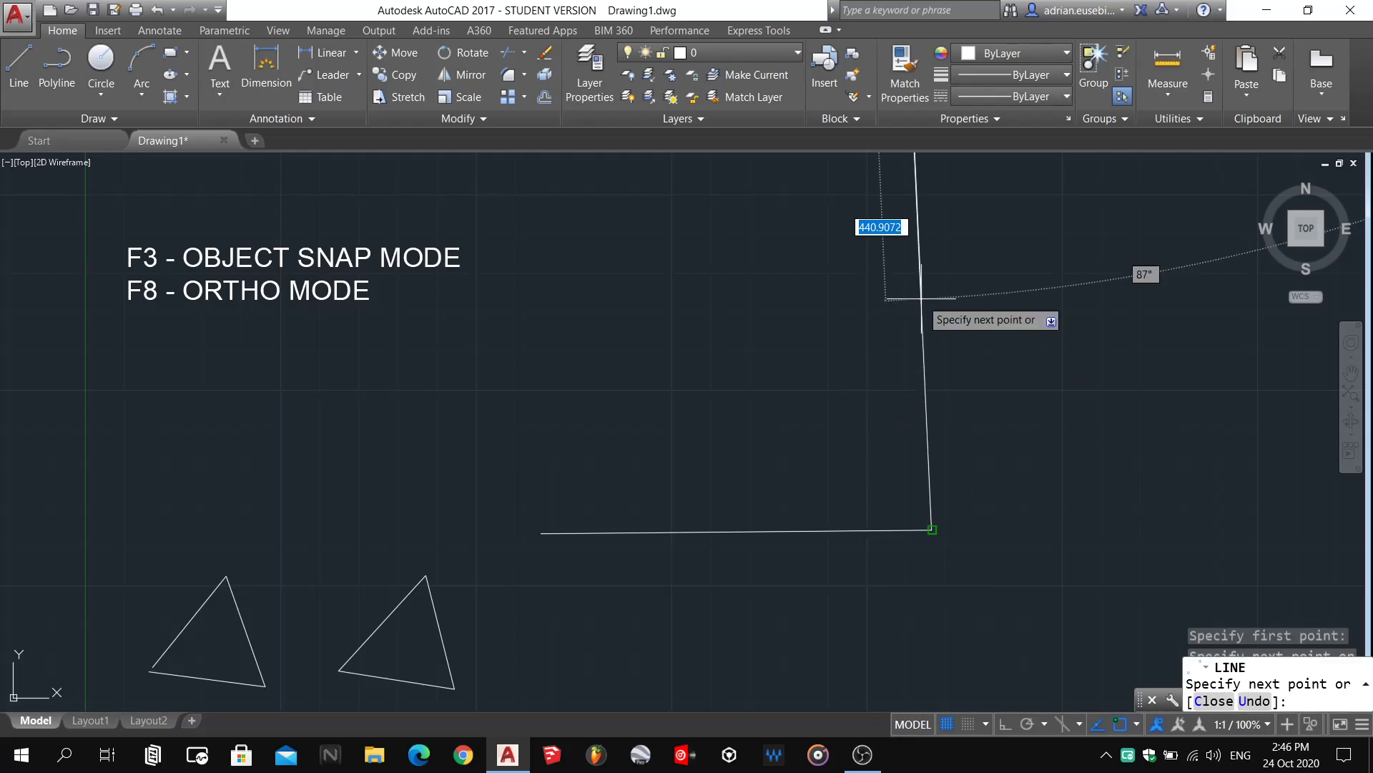
key("ctrl+z")
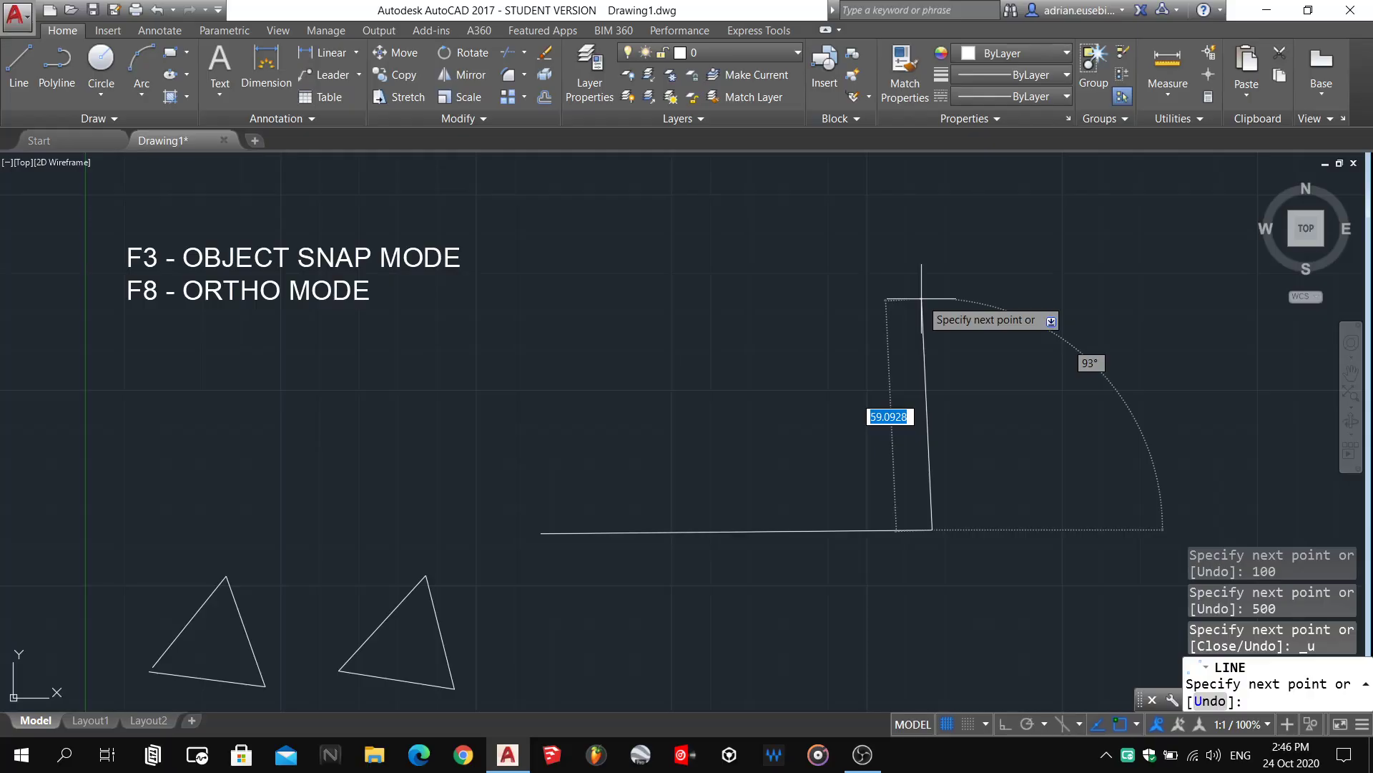
type("50")
key("Return")
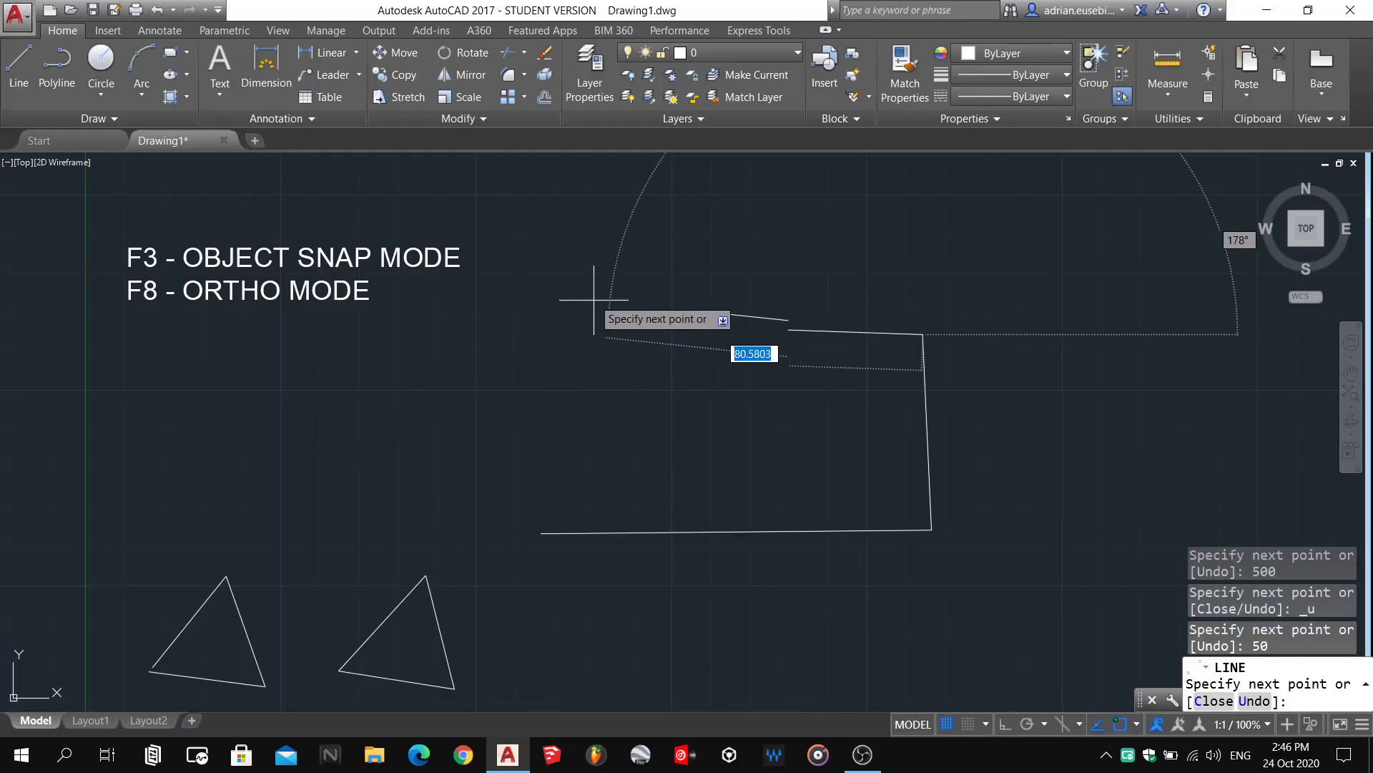
type("10")
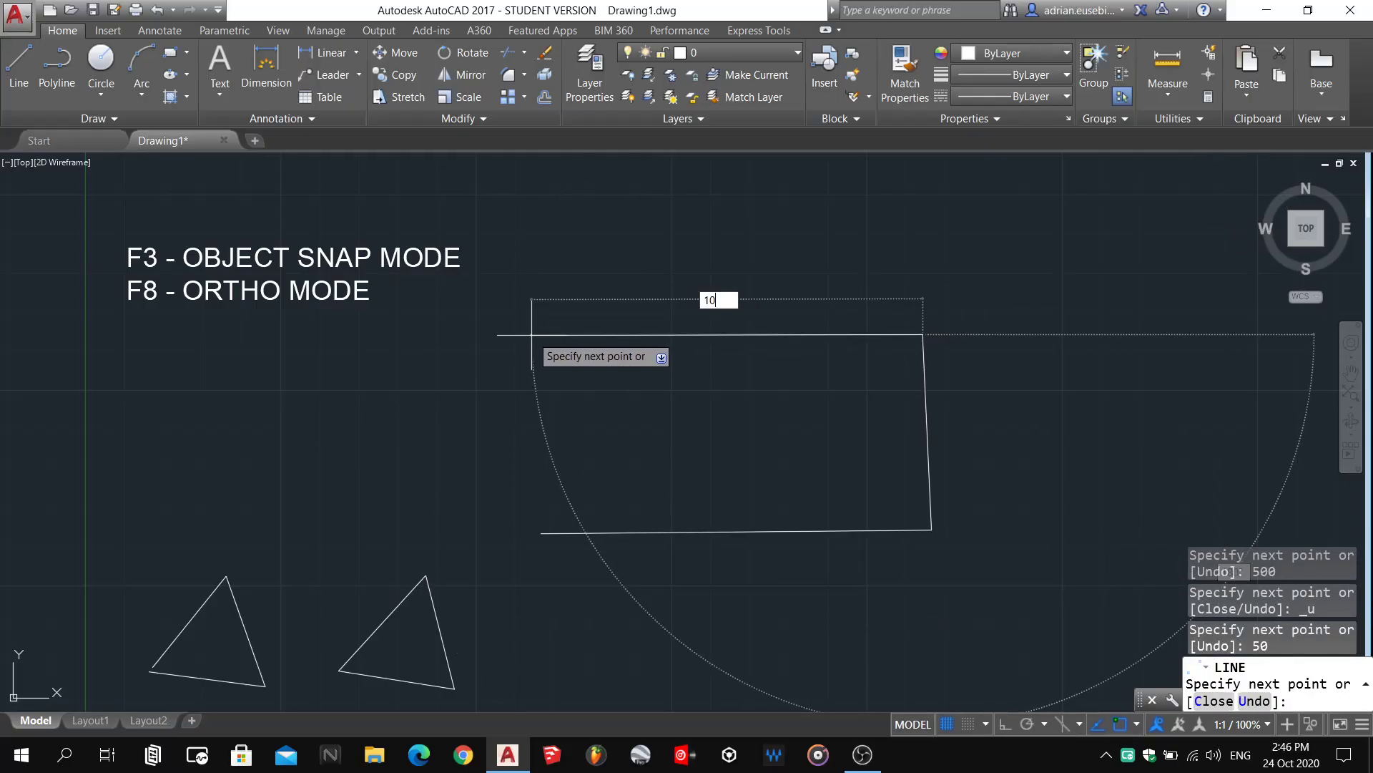
type("0")
key("Return")
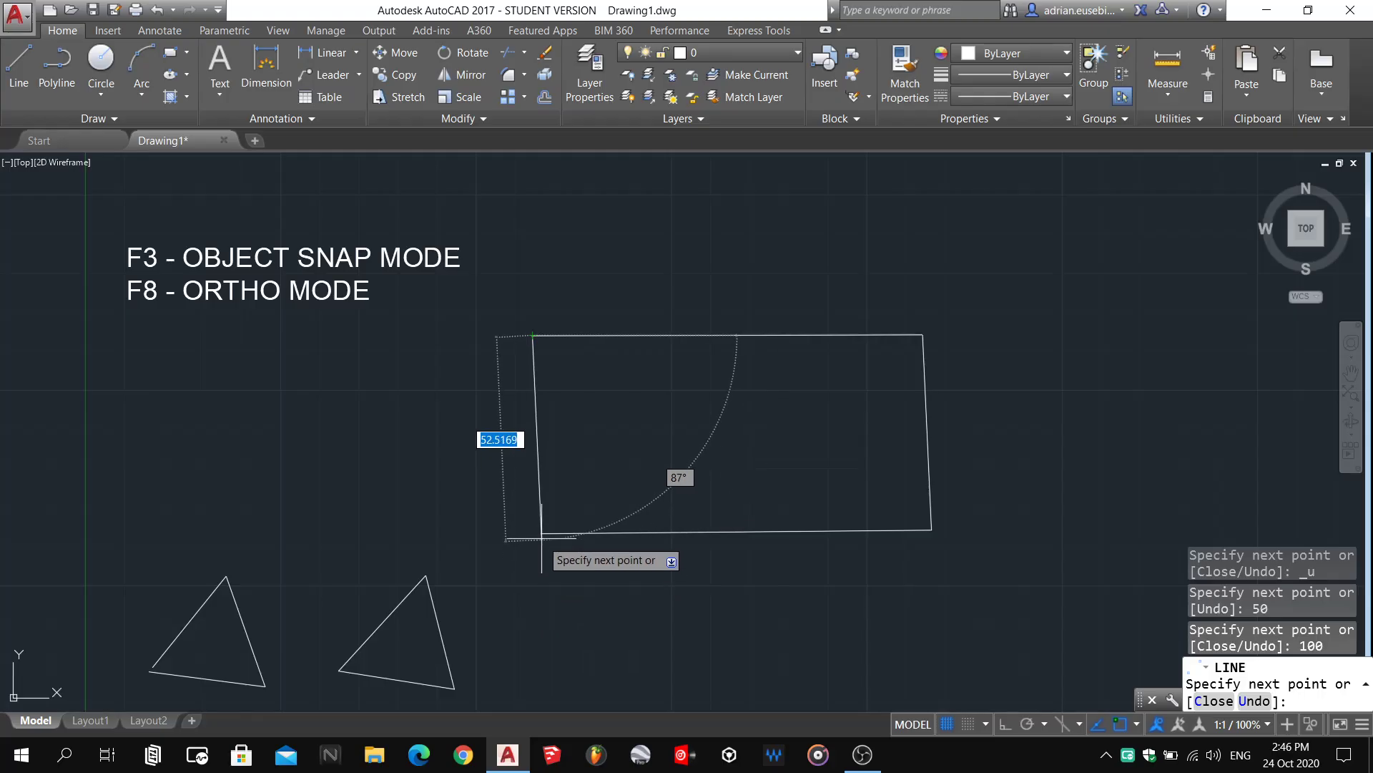
left_click(542, 537)
key("Return")
Zoom around the drawing, then switch Ortho mode back on with F8.
scroll(592, 533, "down", 5)
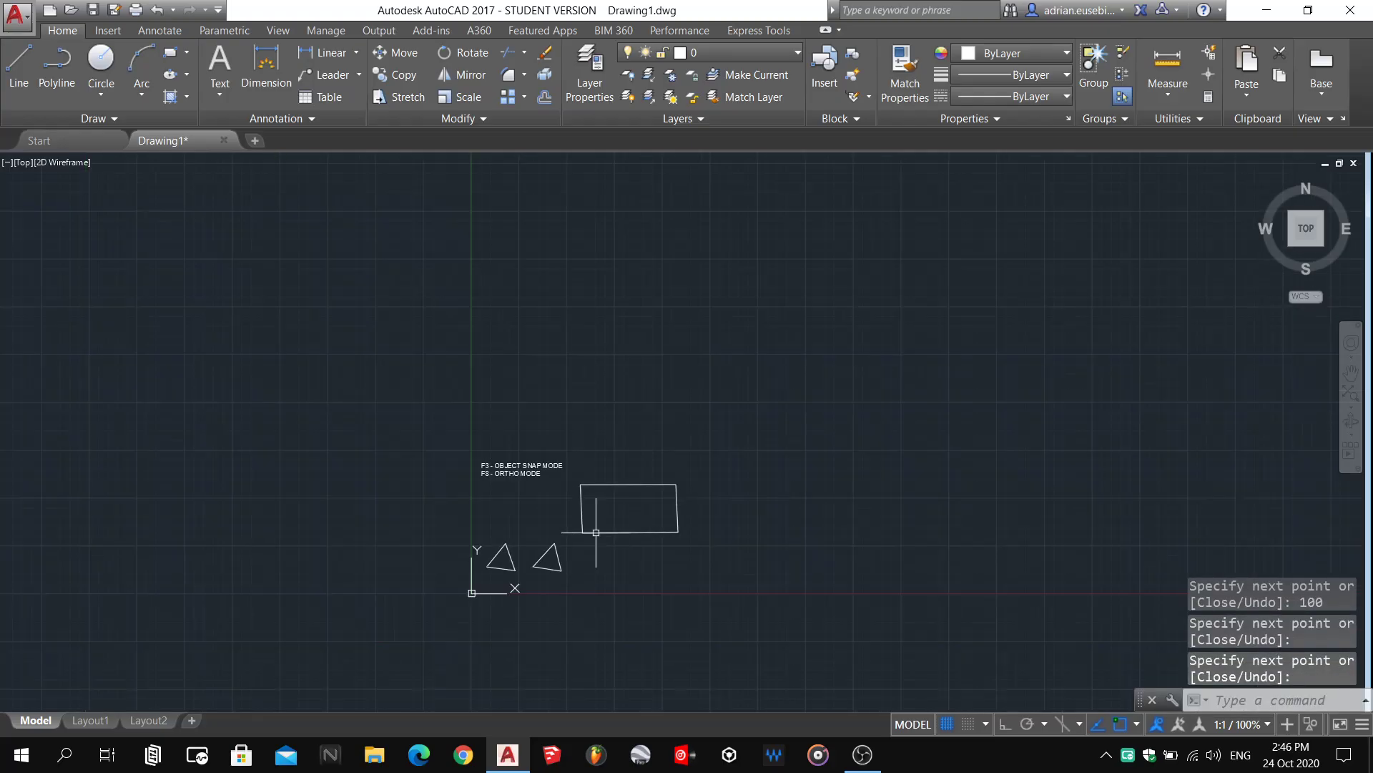
scroll(636, 522, "up", 8)
scroll(714, 413, "down", 2)
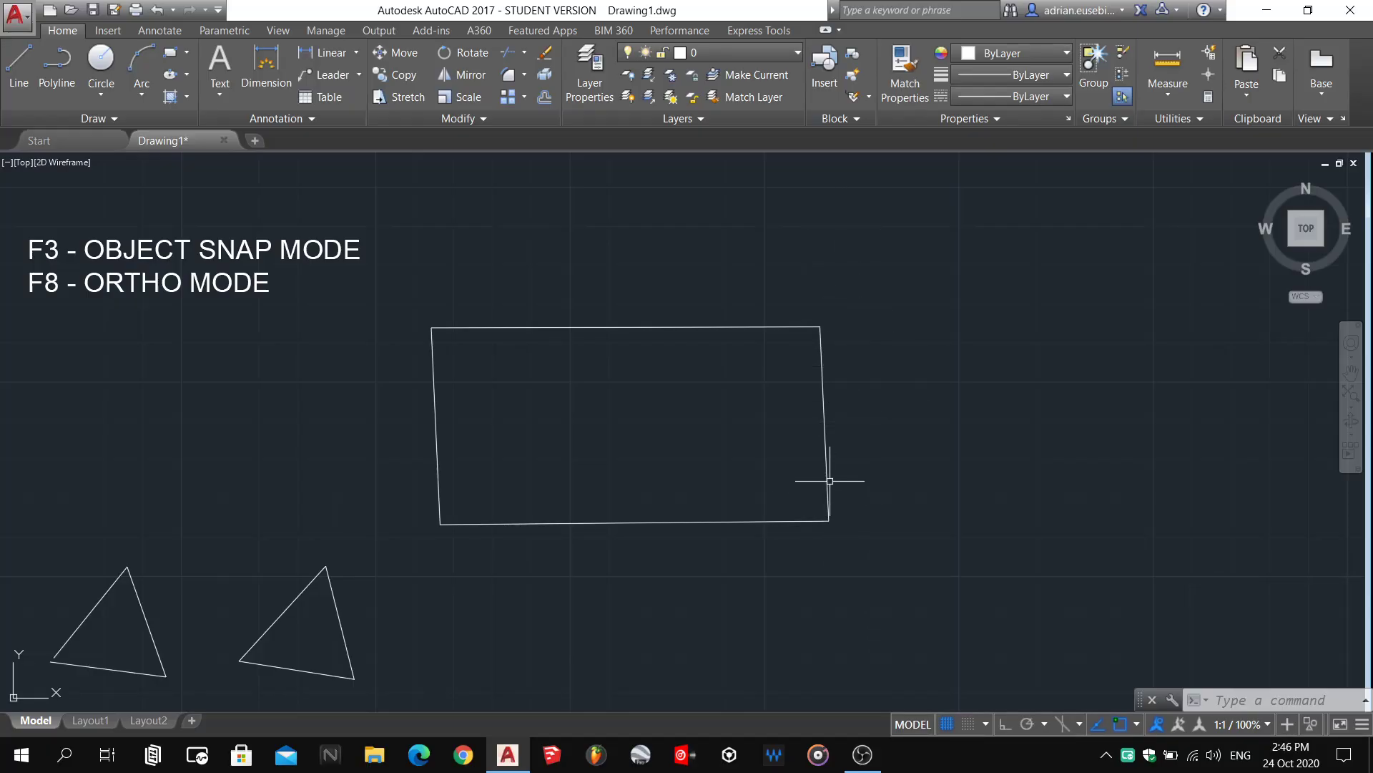
scroll(592, 554, "down", 2)
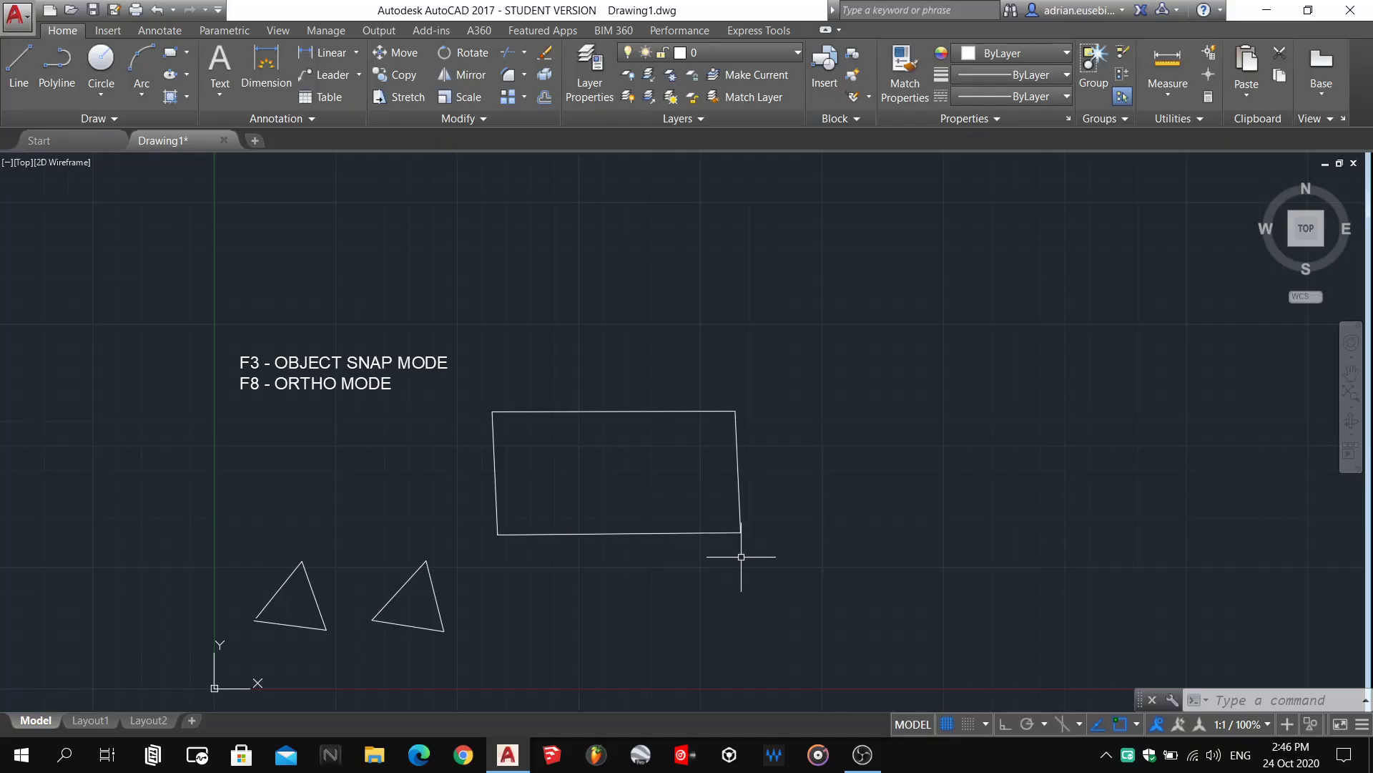
scroll(755, 519, "up", 2)
scroll(585, 491, "down", 6)
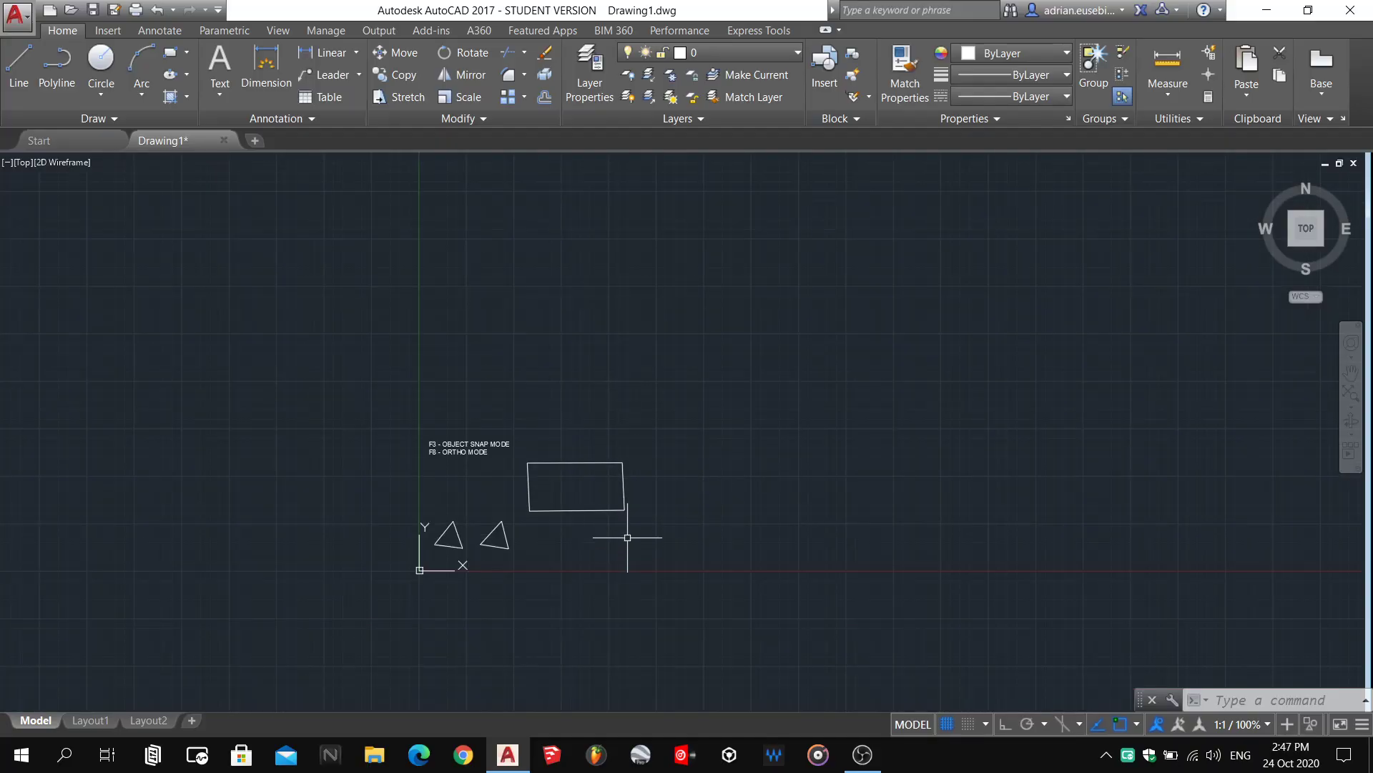
scroll(617, 576, "up", 4)
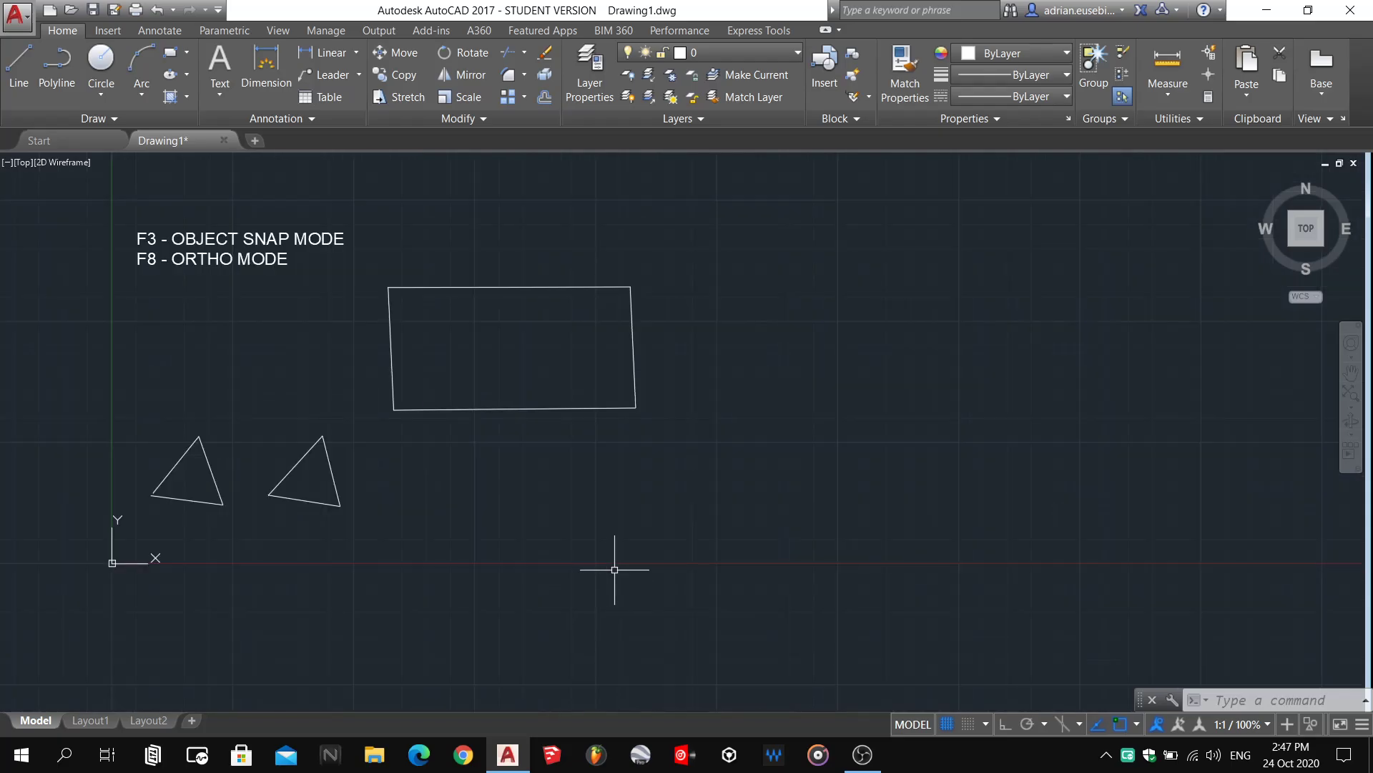
scroll(450, 479, "down", 2)
scroll(548, 407, "up", 4)
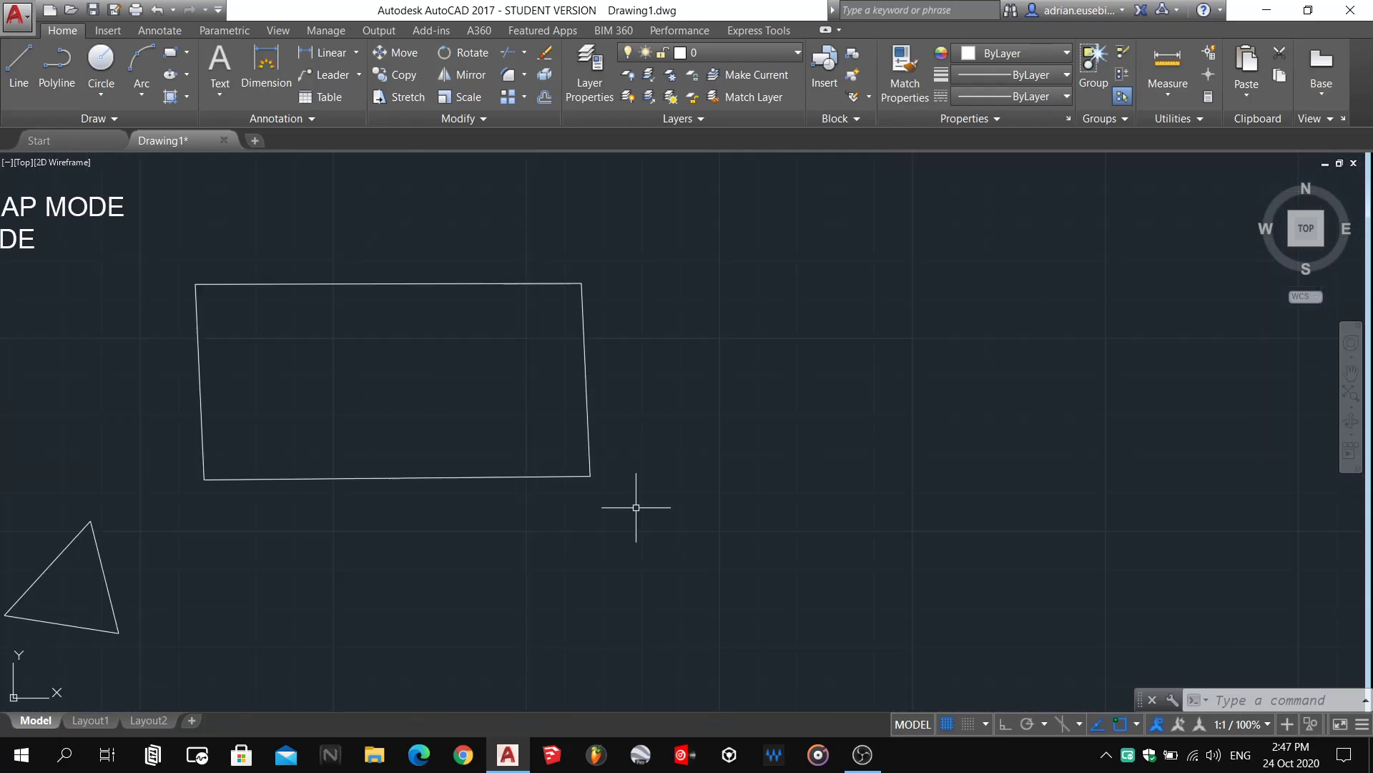
scroll(636, 507, "down", 2)
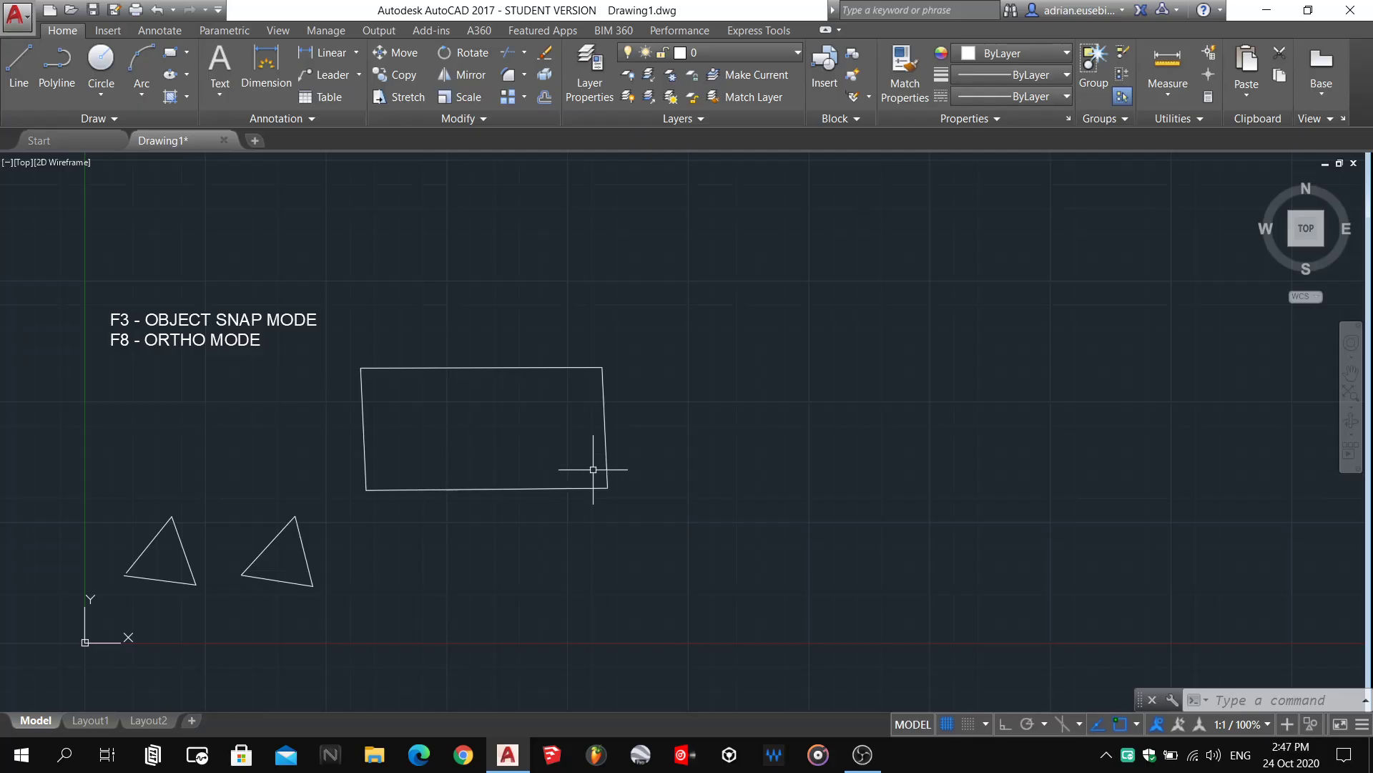
key("F8")
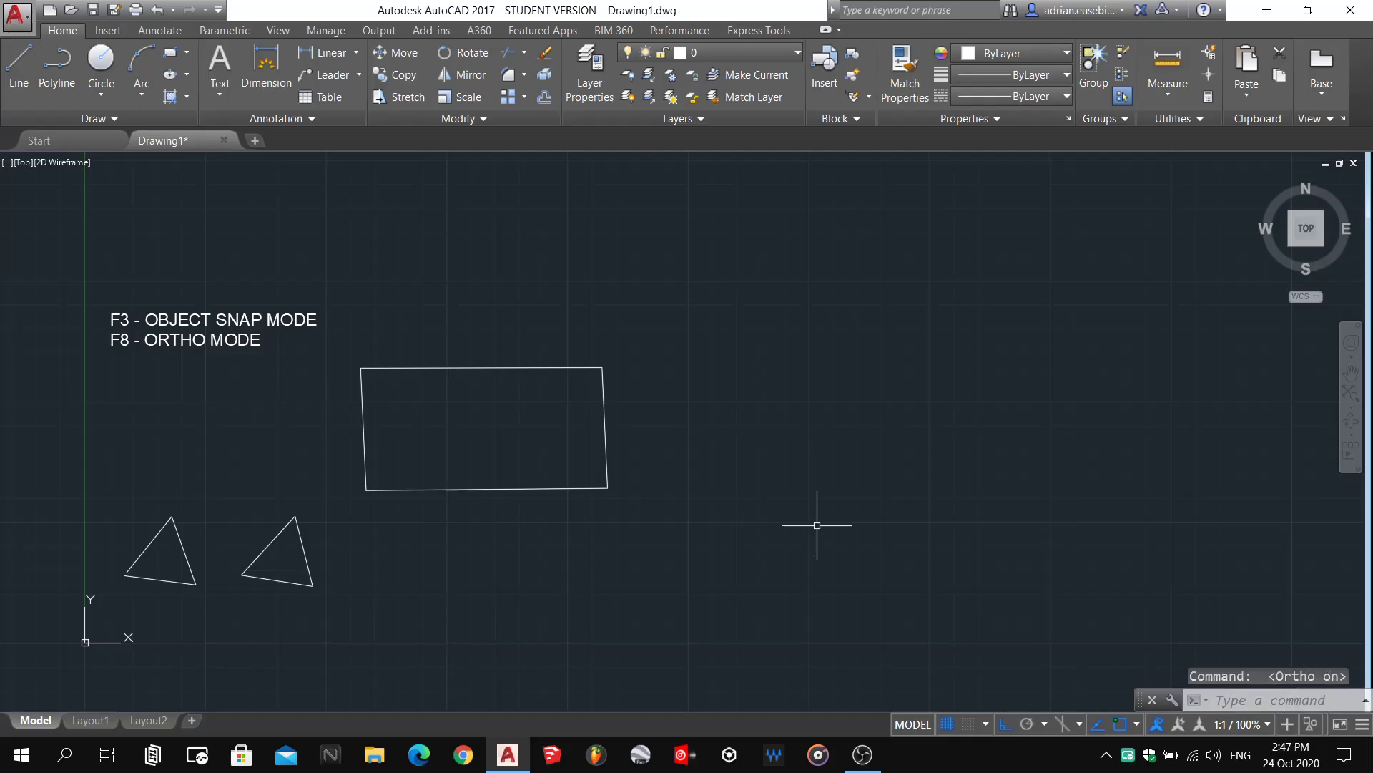
Draw a 100 by 50 ortho rectangle to the right, closing it at its start corner.
type("l")
key("Return")
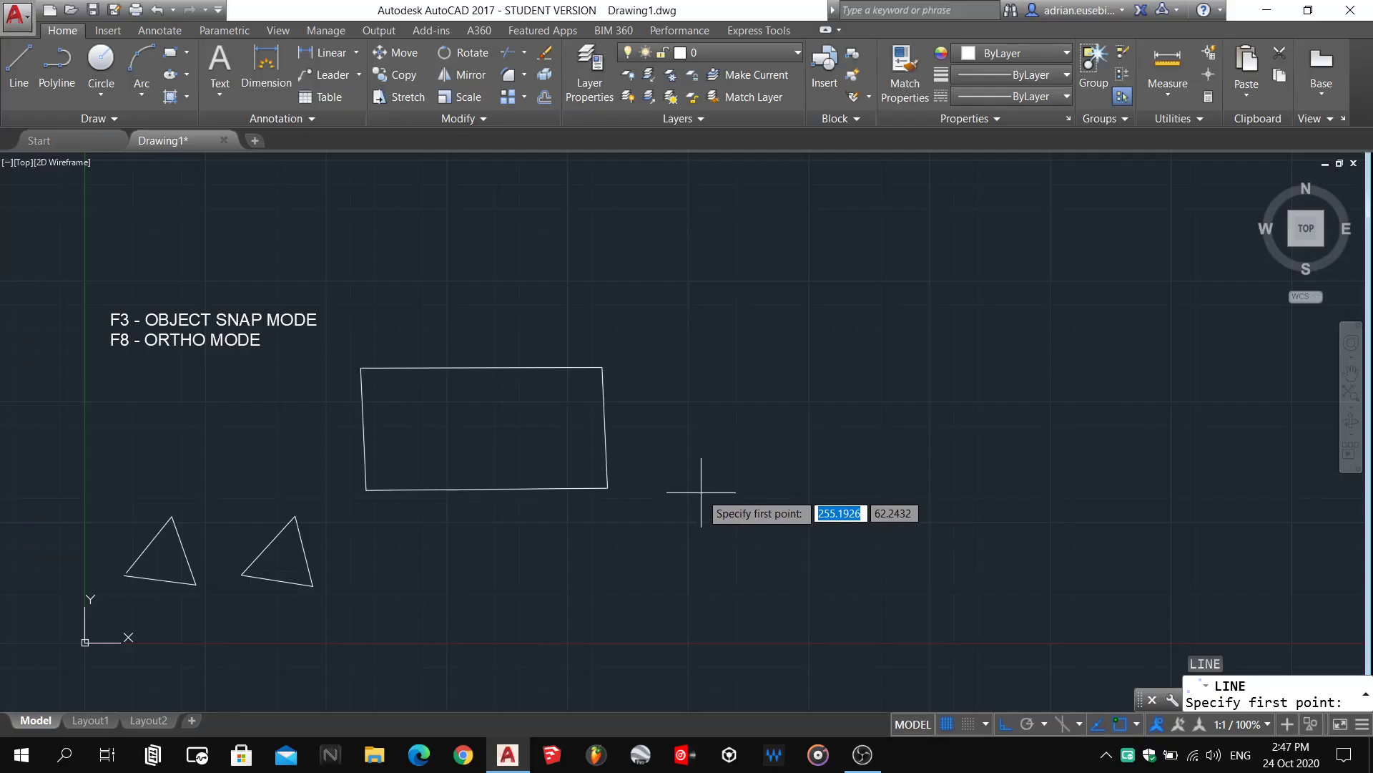
left_click(702, 491)
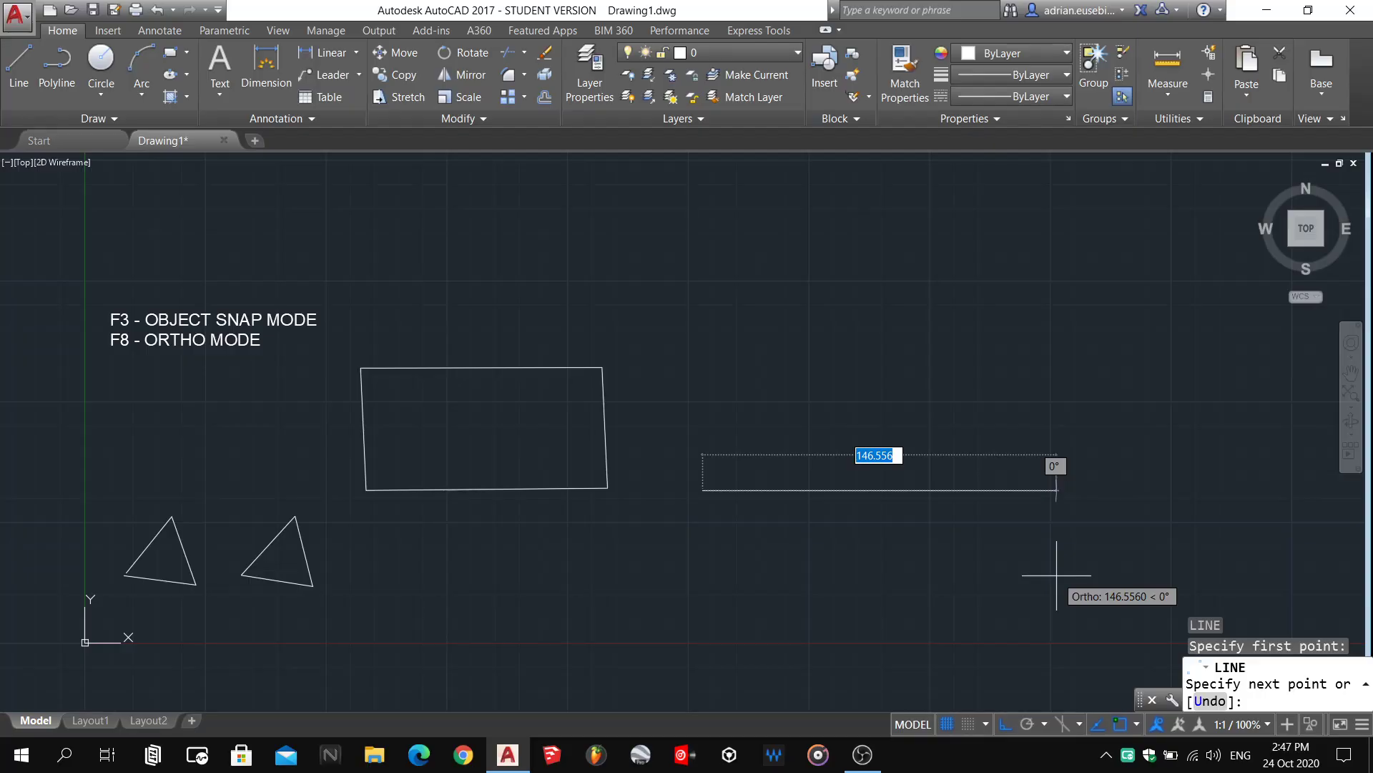
type("100")
key("Return")
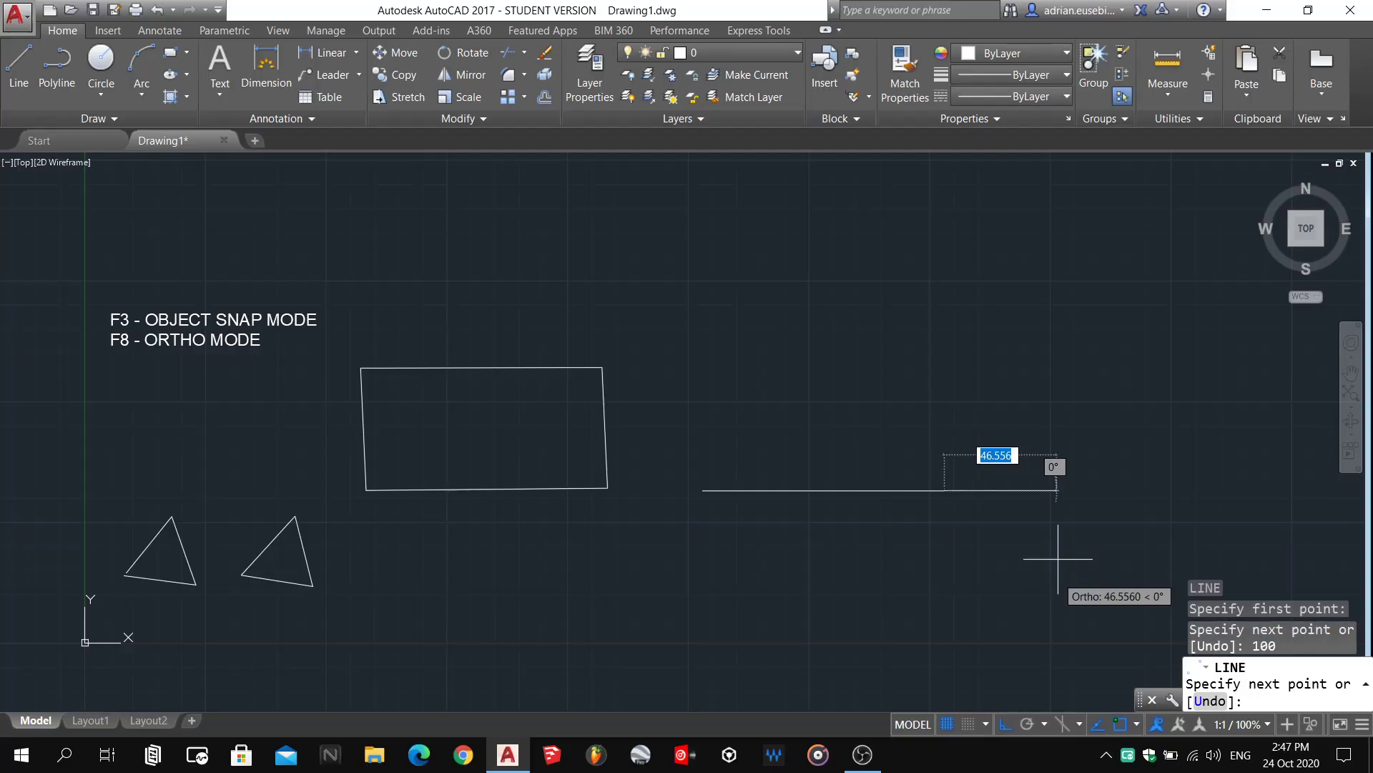
type("50")
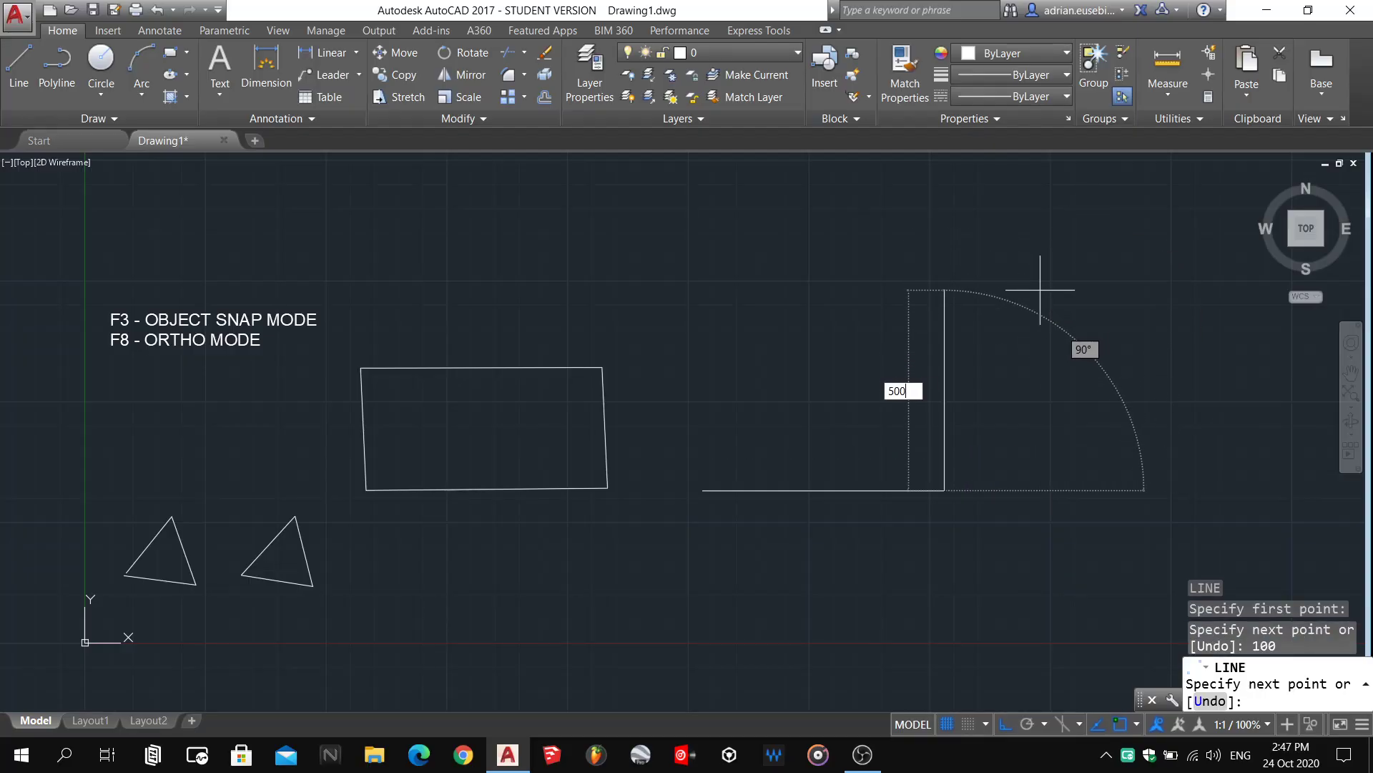
key("Return")
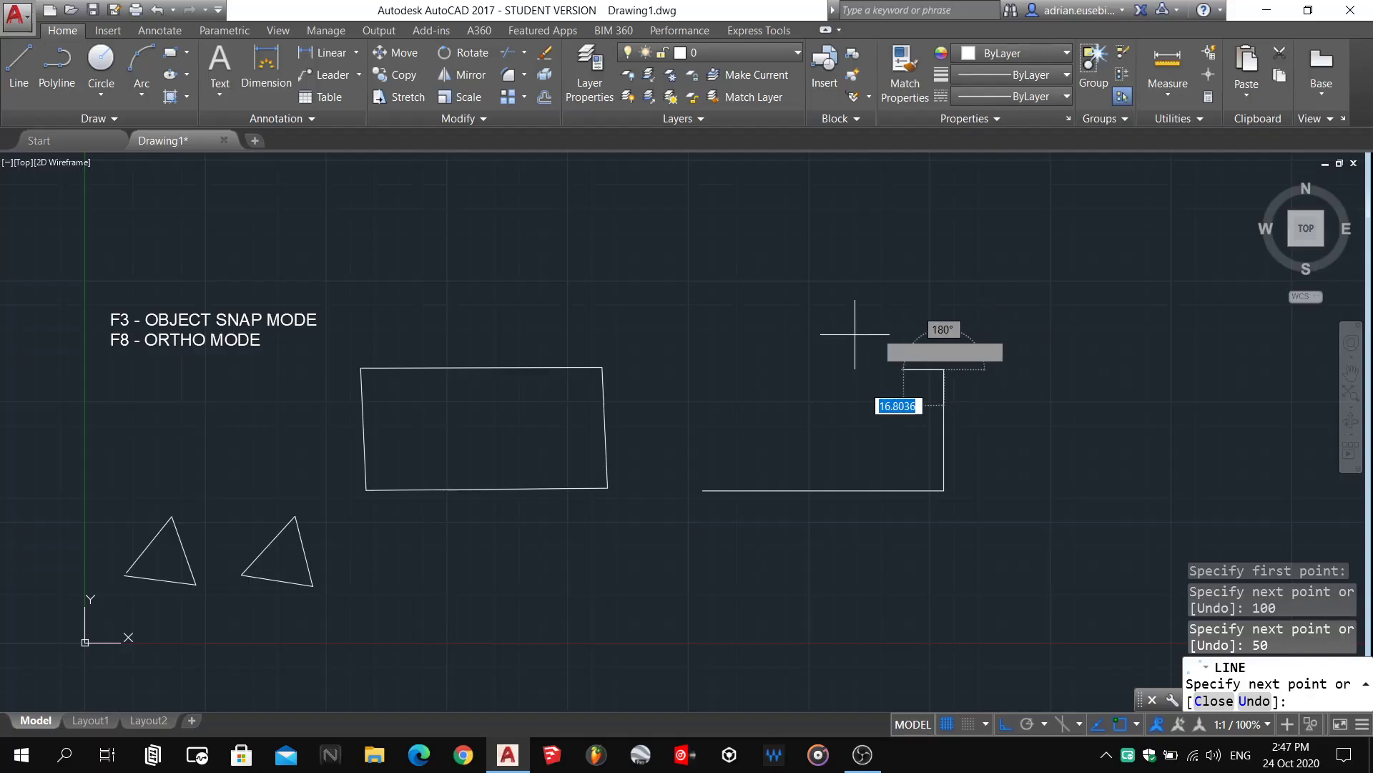
type("100")
key("Return")
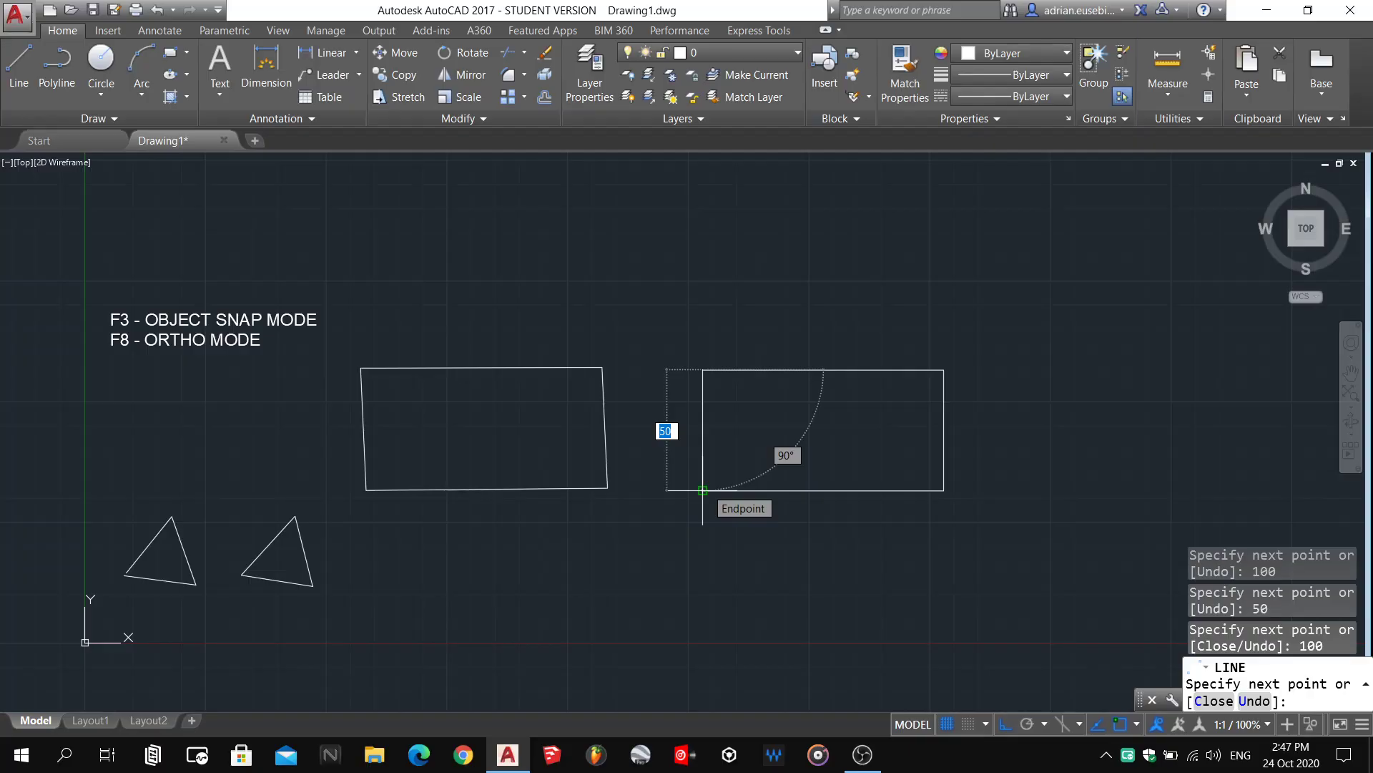
left_click(703, 490)
key("Return")
scroll(704, 488, "down", 4)
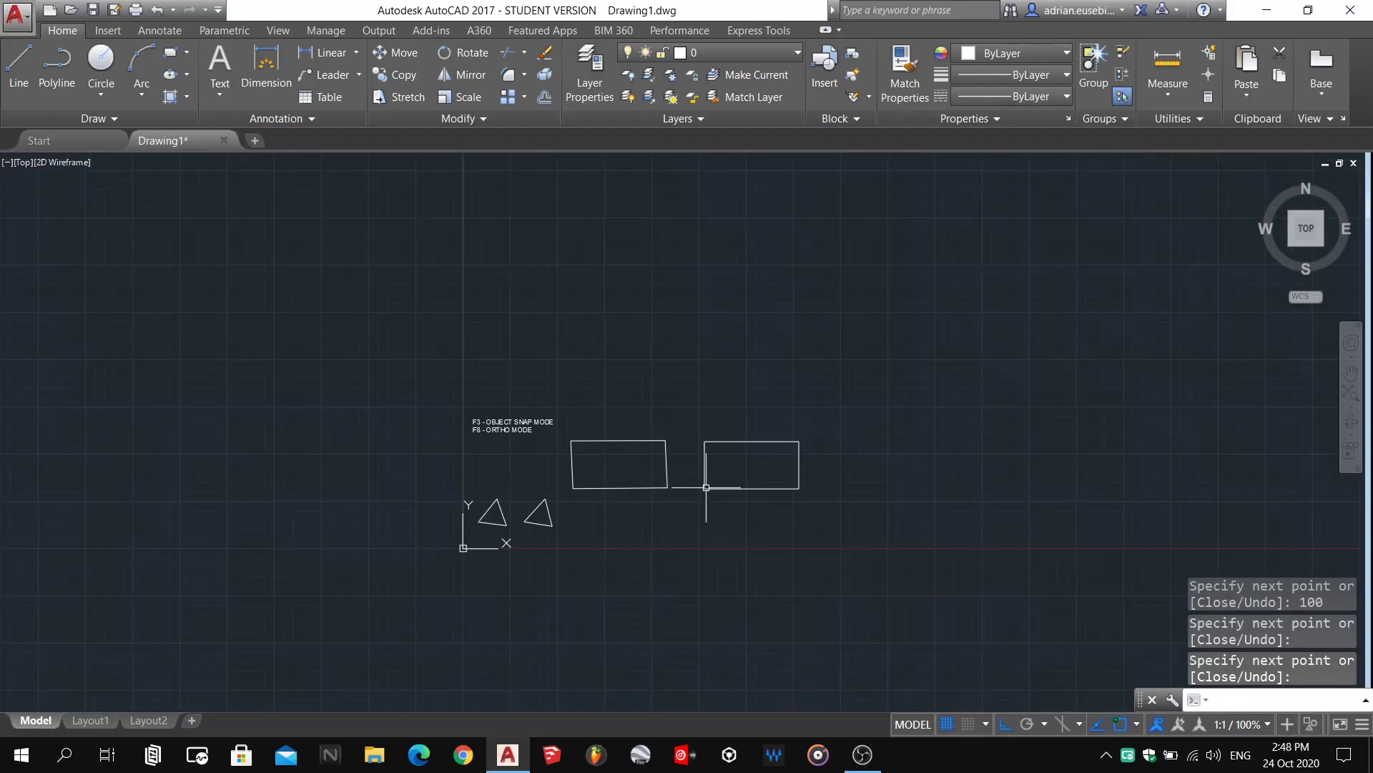
scroll(827, 460, "up", 4)
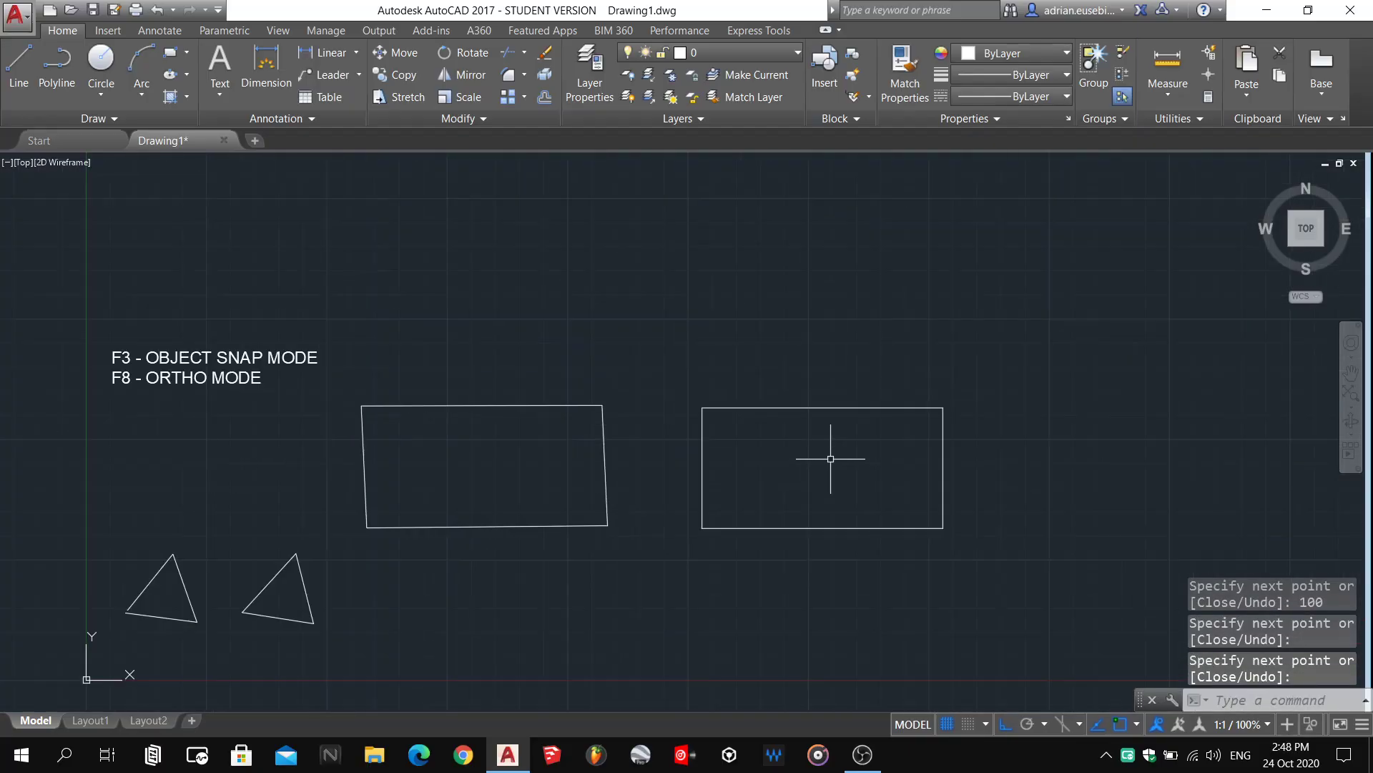
left_click(685, 374)
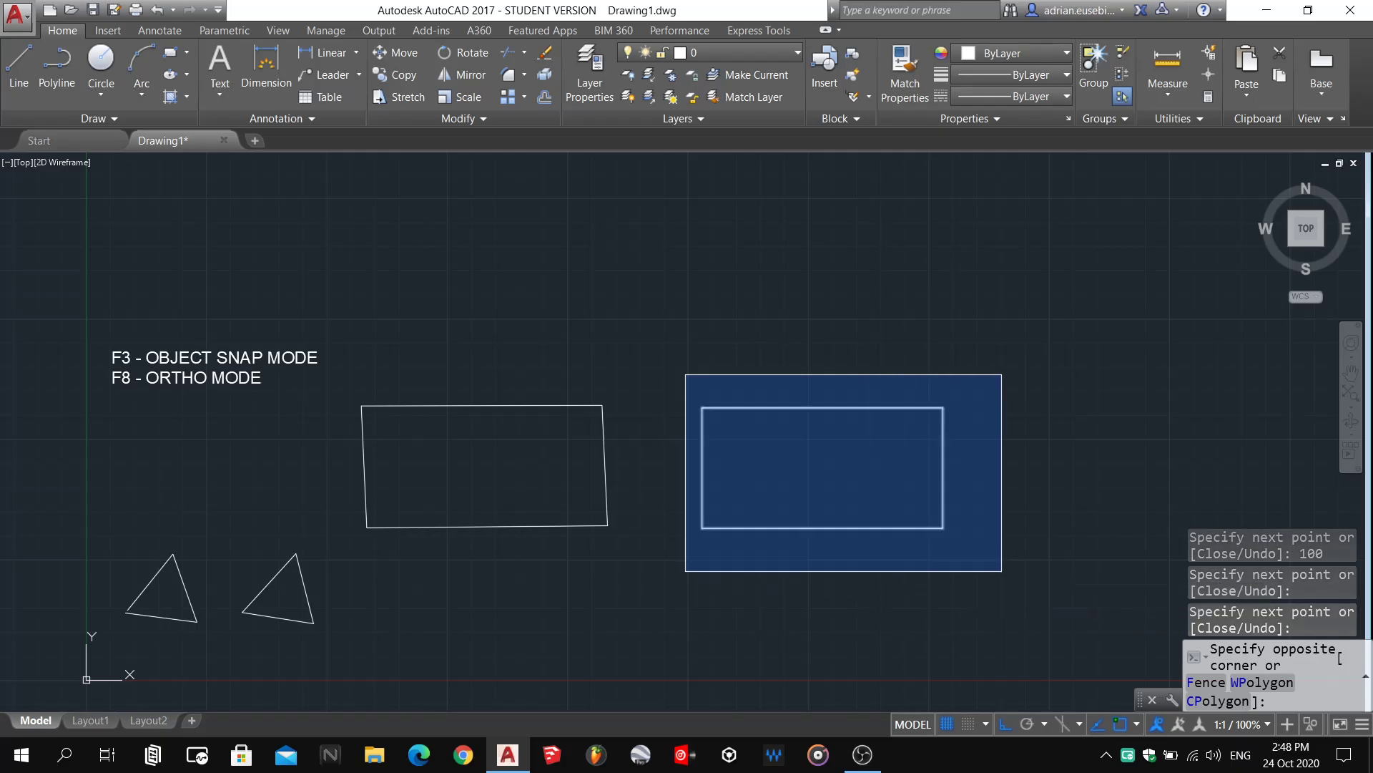
left_click(1001, 569)
key("Escape")
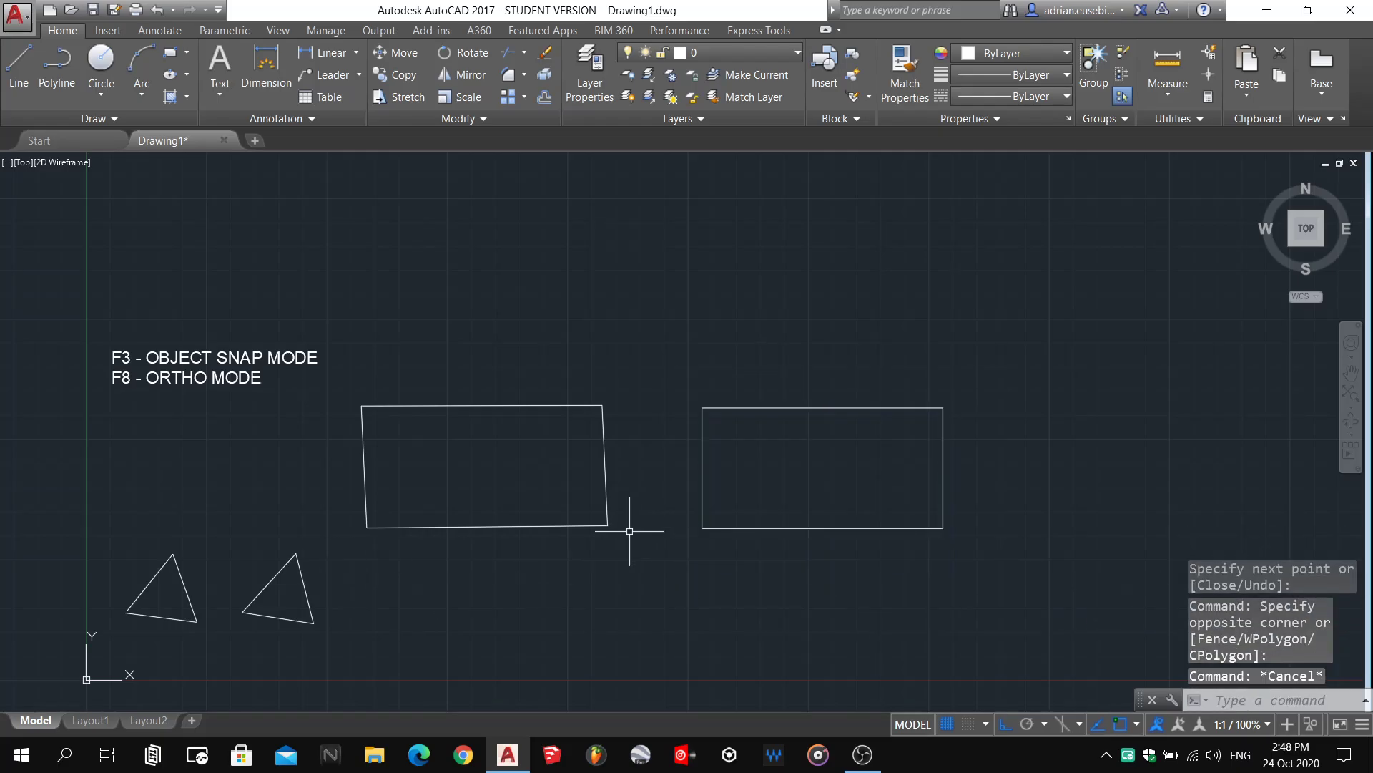
left_click(619, 541)
left_click(603, 512)
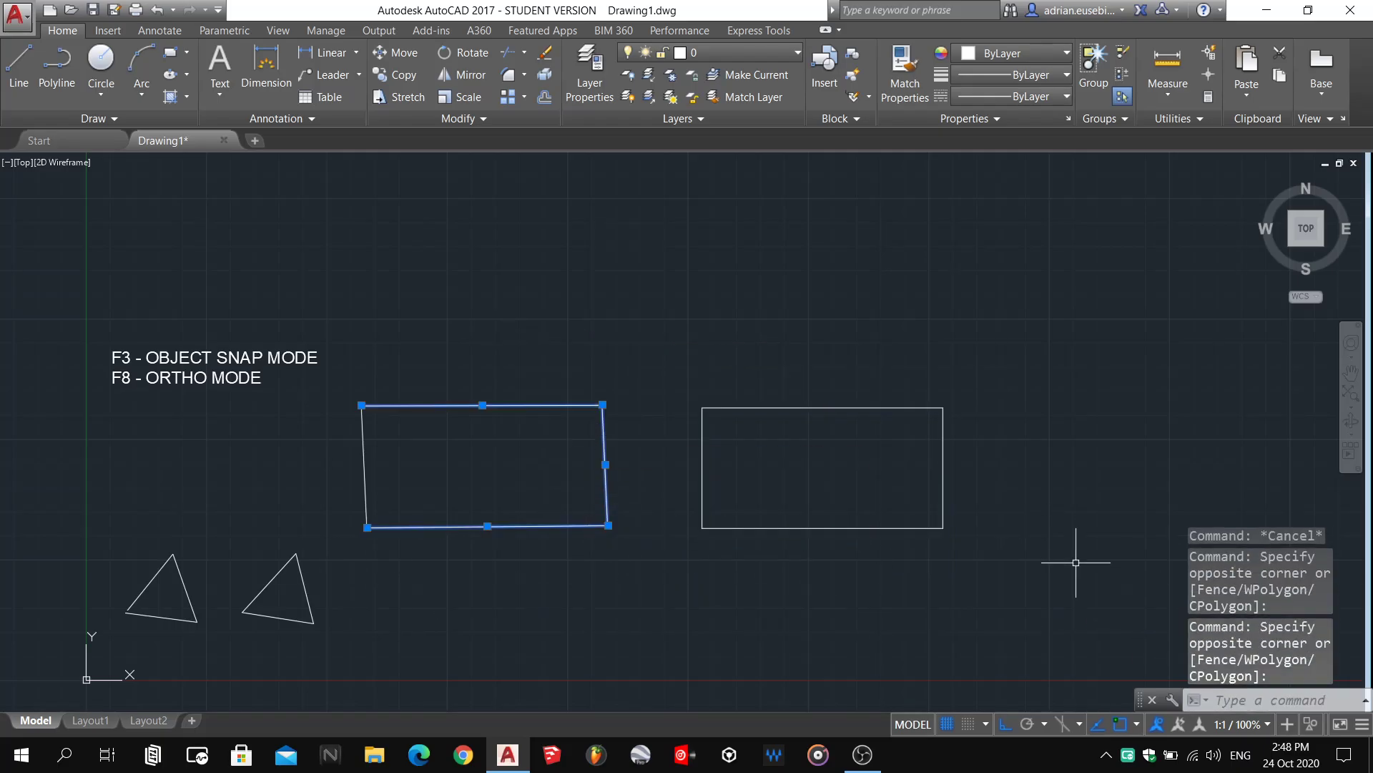
left_click(1013, 596)
left_click(887, 354)
key("Escape")
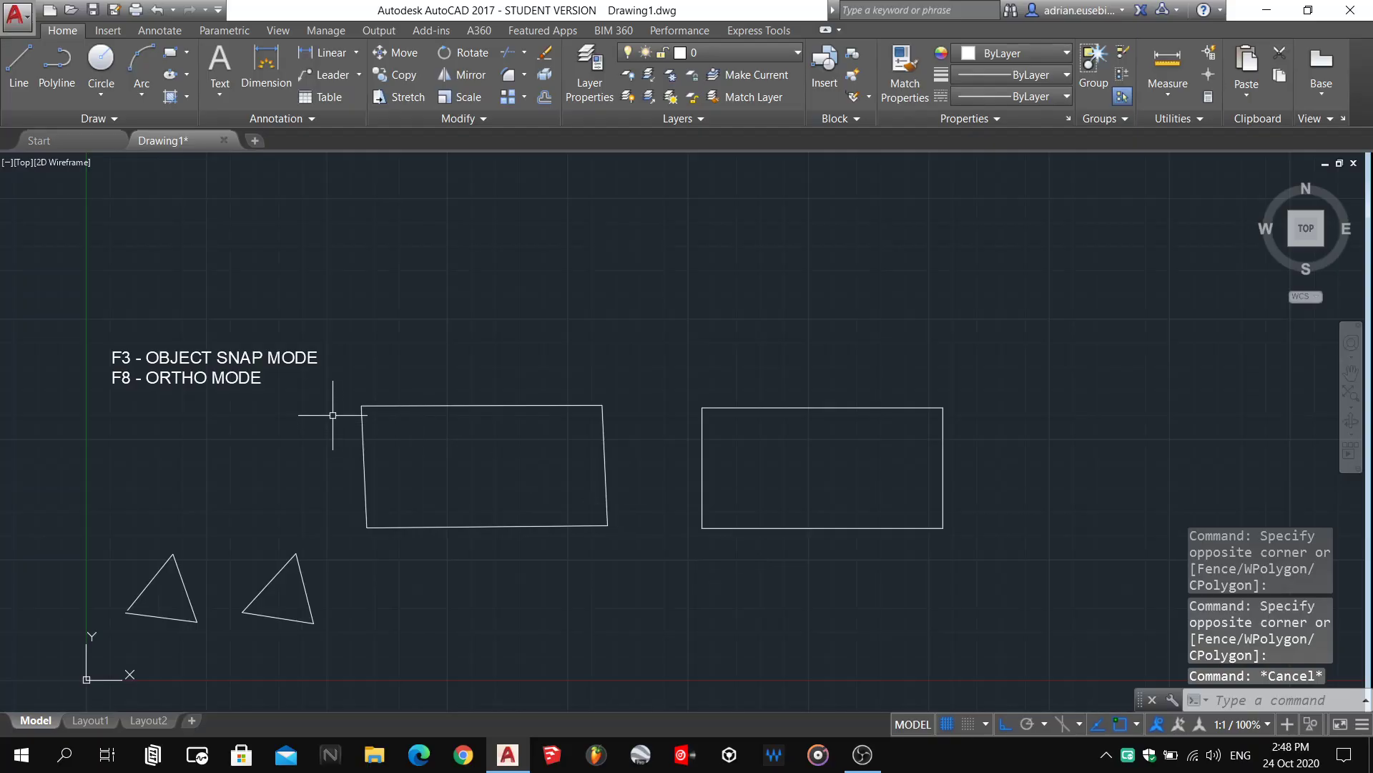
left_click(346, 393)
left_click(421, 571)
left_click(562, 369)
left_click(679, 569)
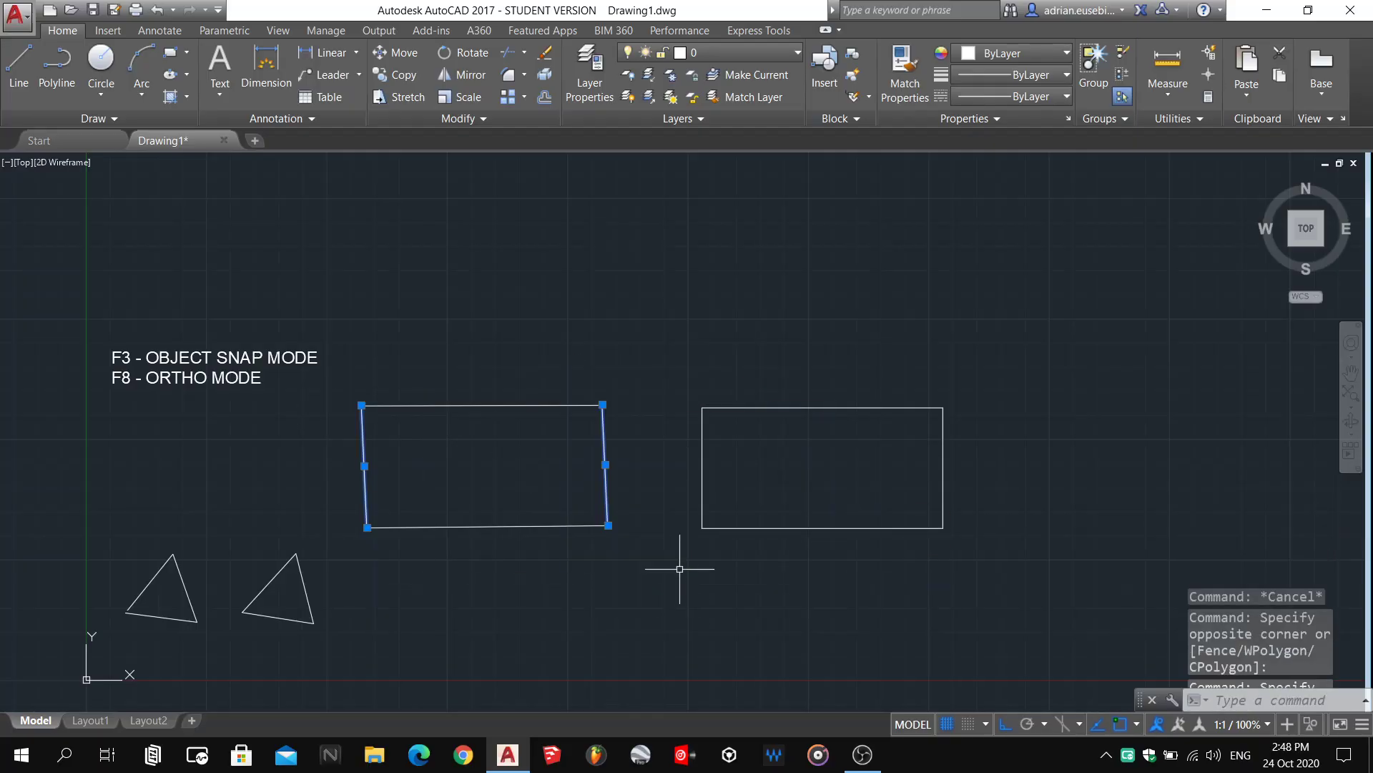
left_click(374, 318)
left_click(613, 480)
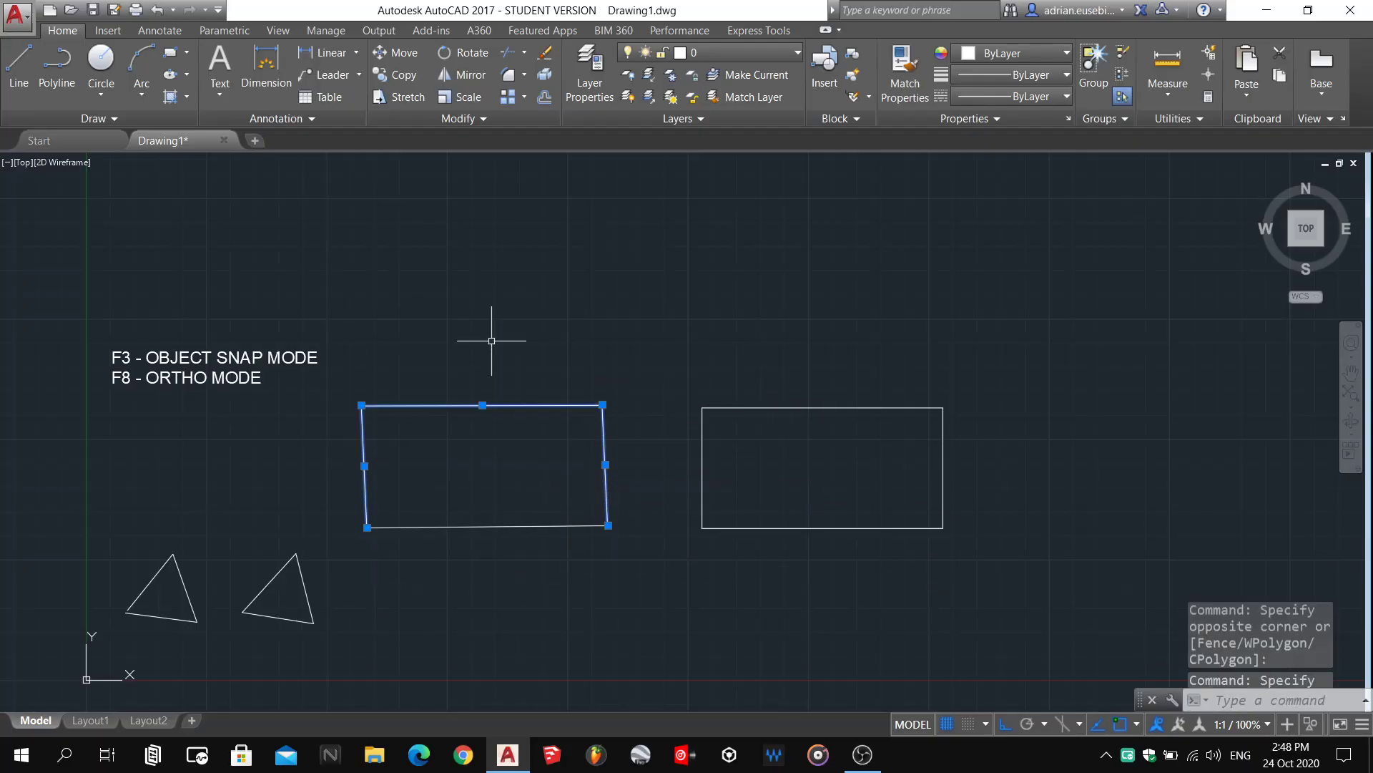
left_click(492, 341)
left_click(540, 613)
key("Escape")
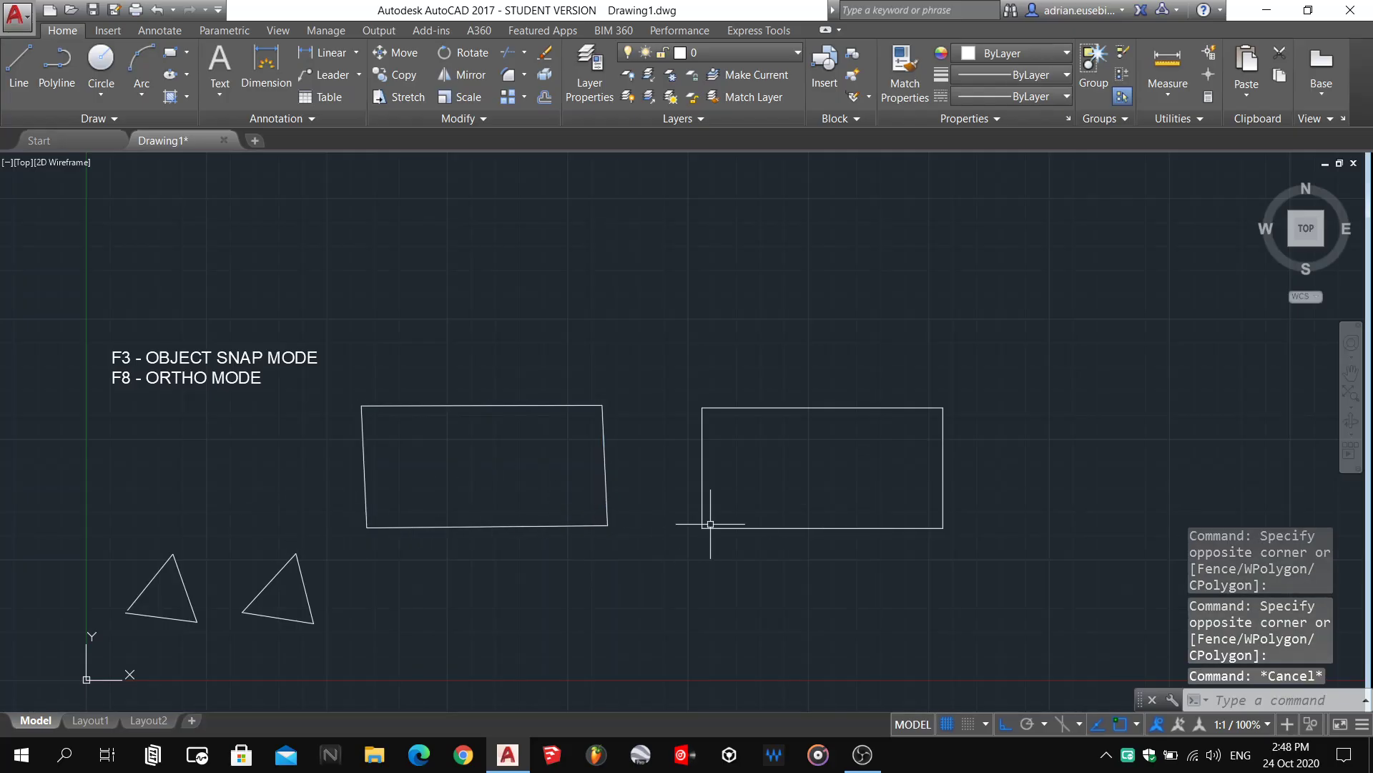
left_click(649, 336)
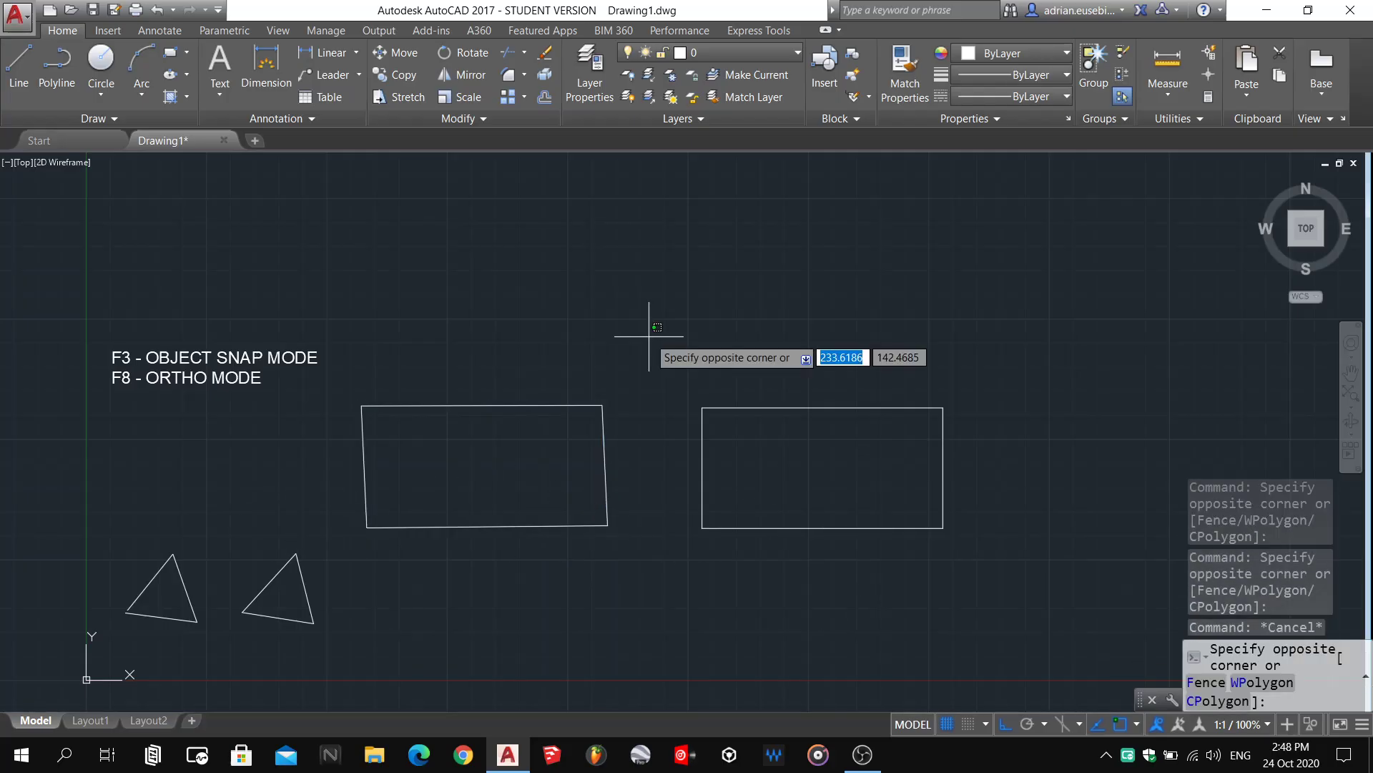
left_click(1006, 578)
scroll(893, 550, "up", 2)
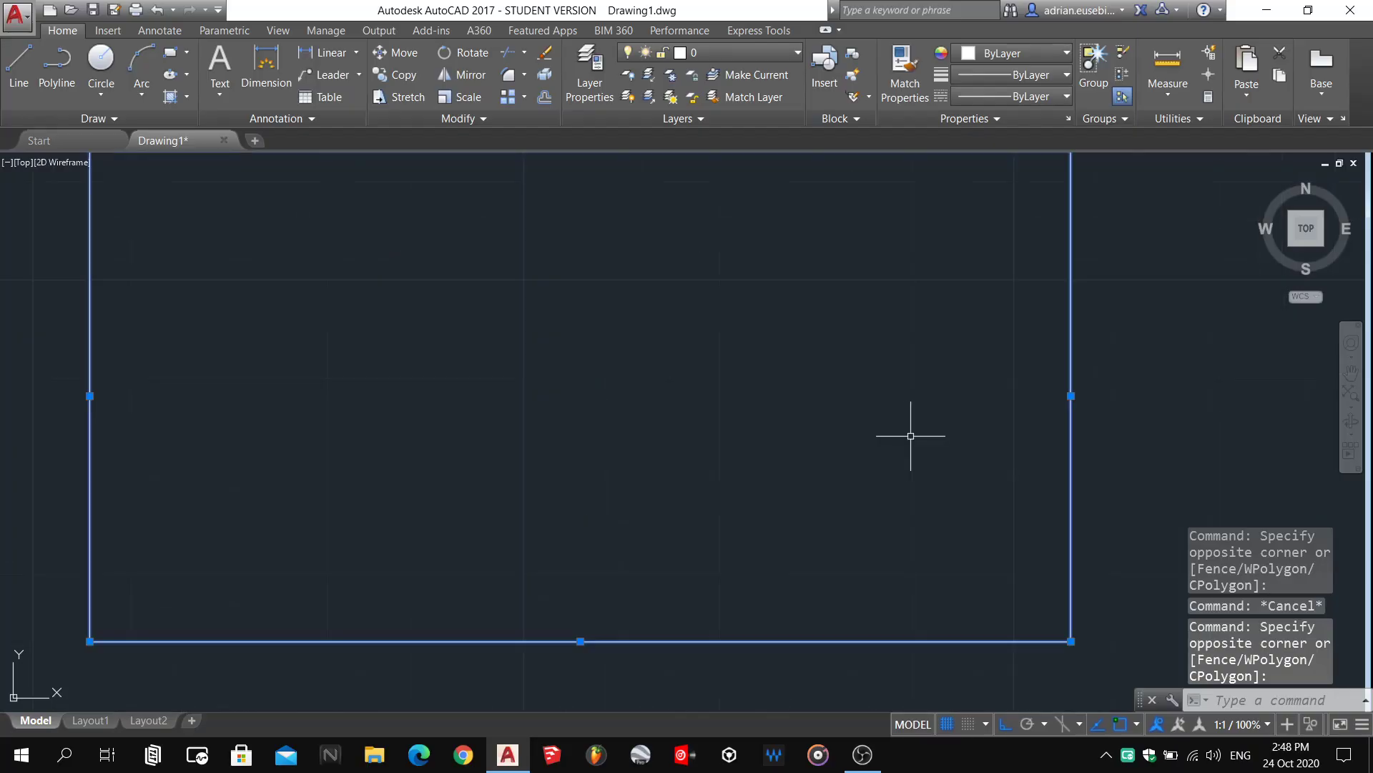
scroll(910, 436, "up", 4)
scroll(701, 460, "down", 2)
scroll(701, 460, "down", 3)
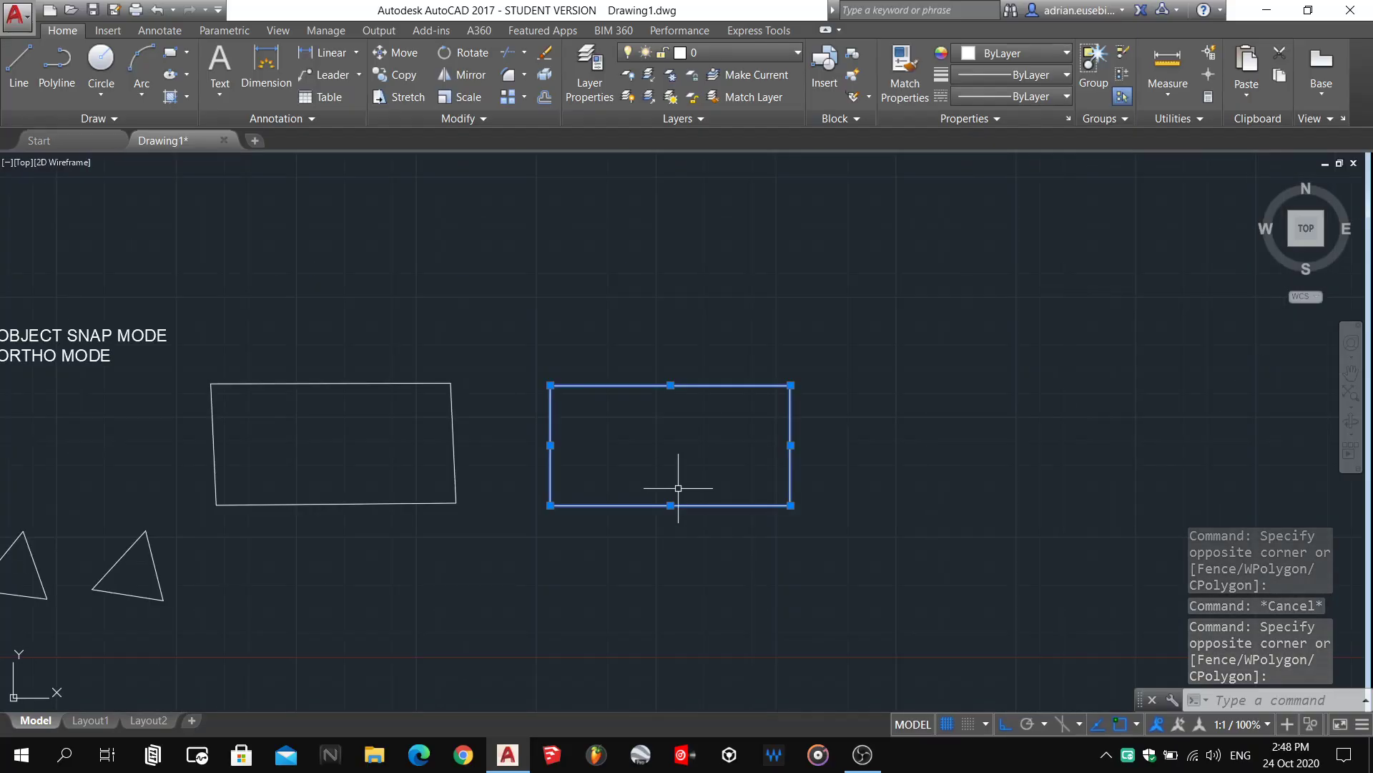
scroll(676, 480, "down", 2)
scroll(324, 515, "up", 4)
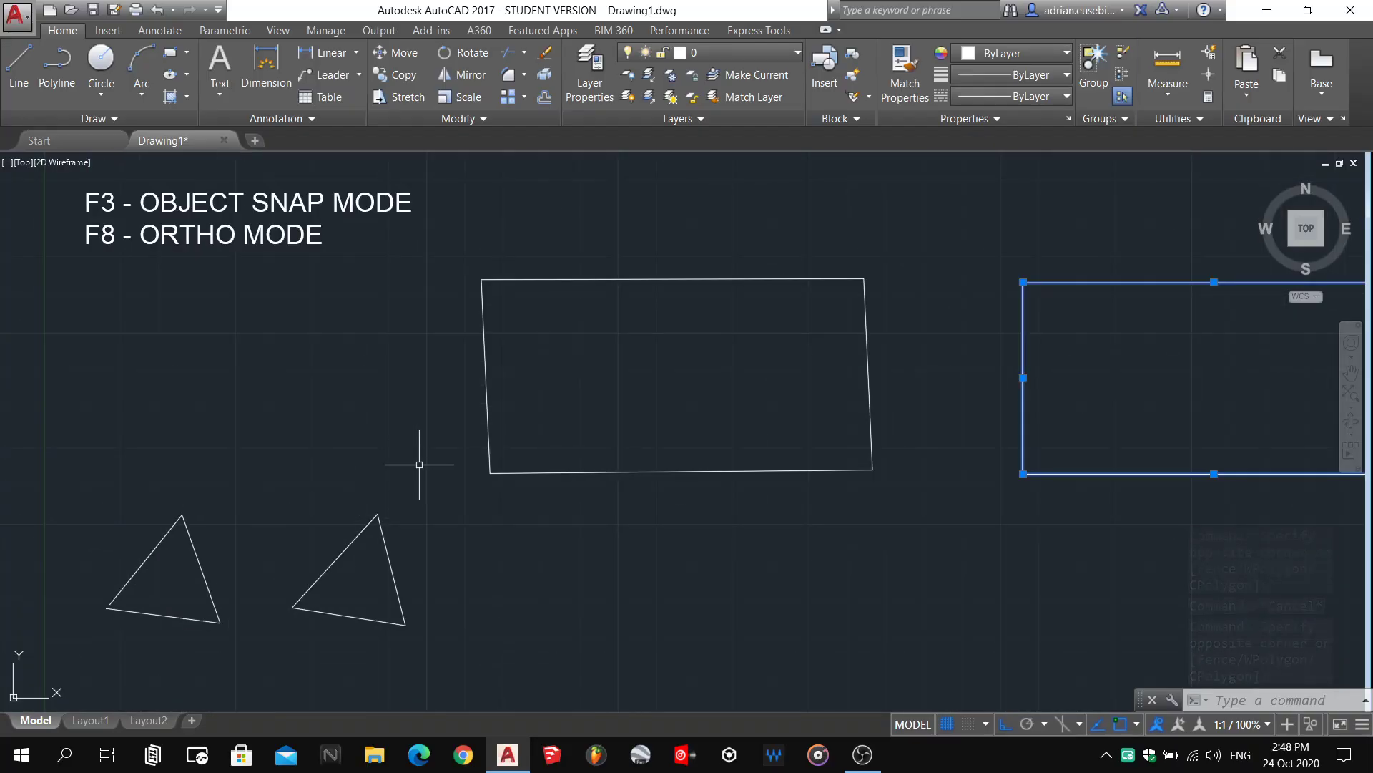
left_click(530, 568)
scroll(530, 573, "down", 2)
left_click(577, 574)
key("Escape")
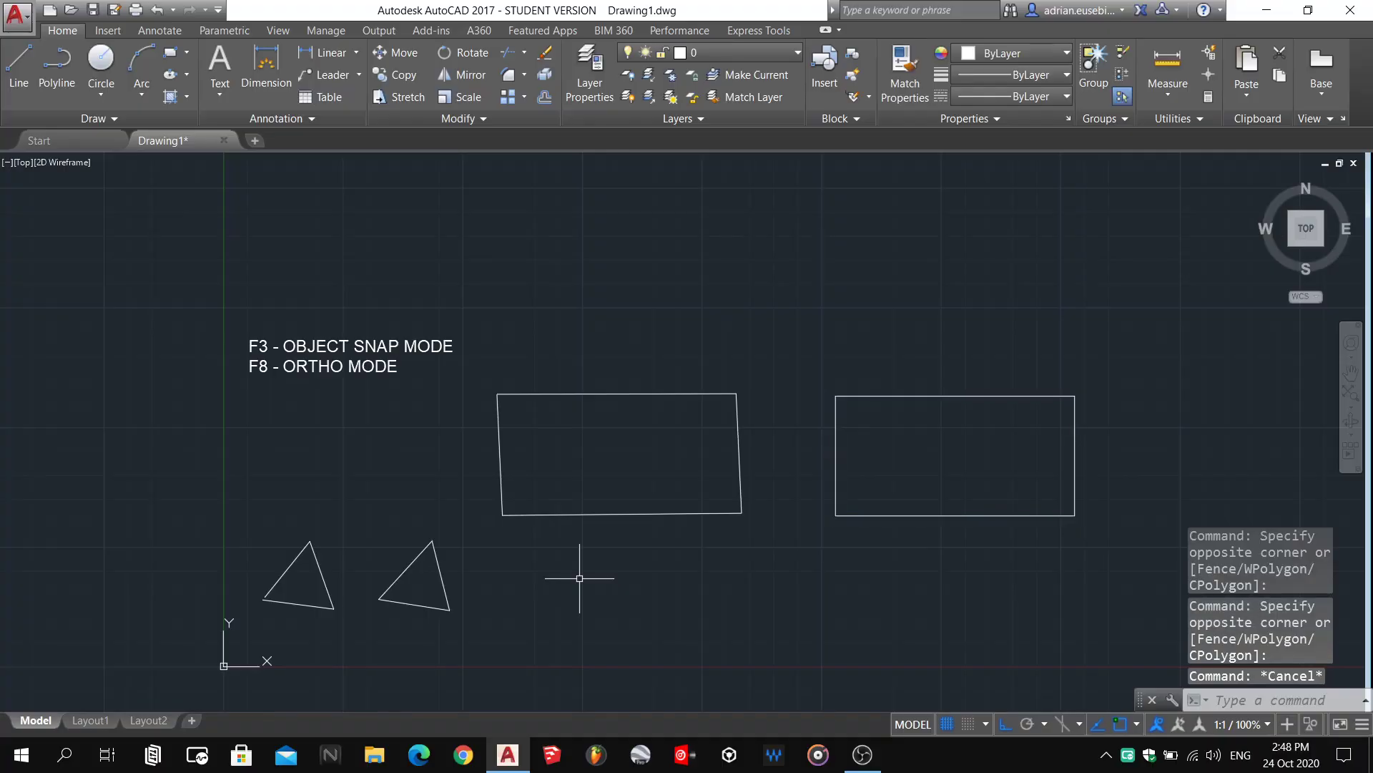